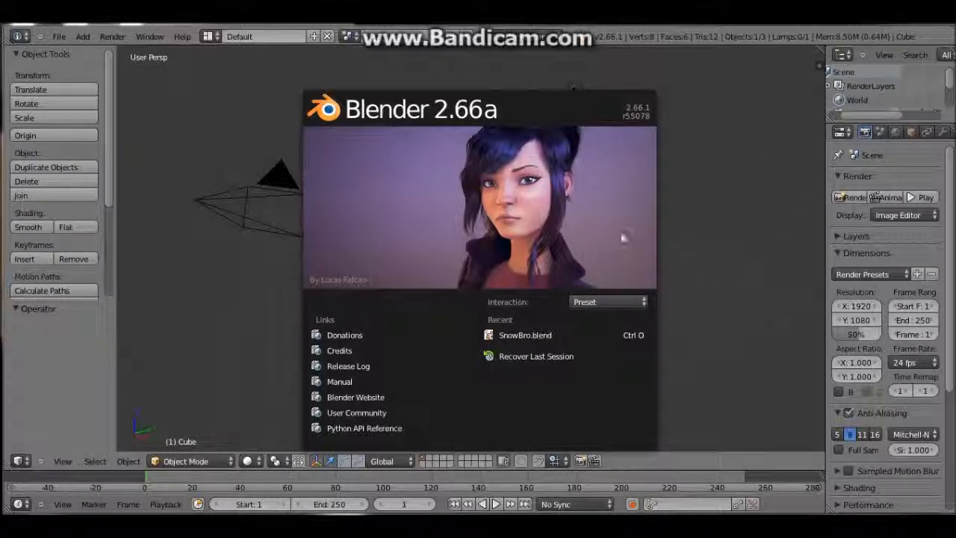
- Dismiss the splash screen and put the default cube into Edit Mode
click(187, 240)
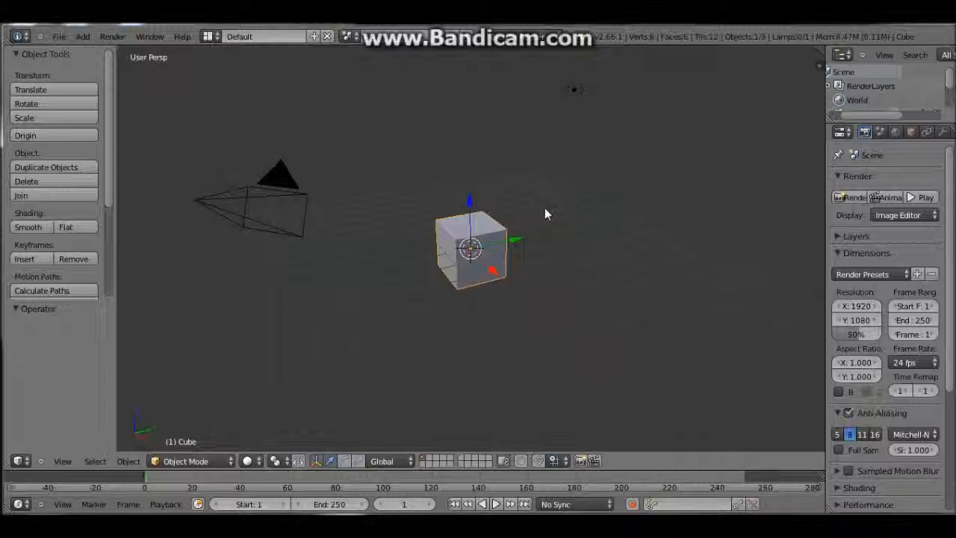
middle_drag(545, 214, 496, 284)
scroll(493, 284, up, 2)
scroll(493, 286, down, 2)
middle_drag(640, 272, 192, 475)
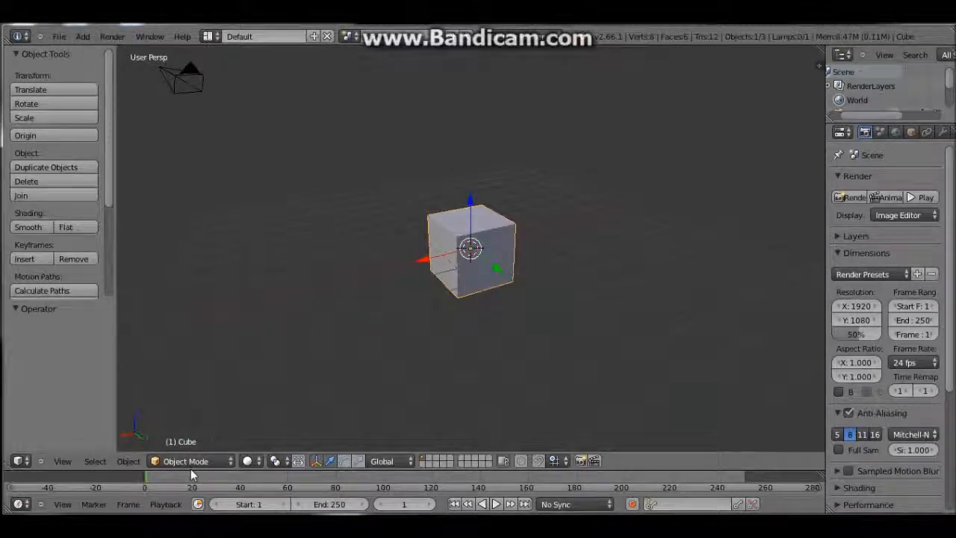
click(195, 461)
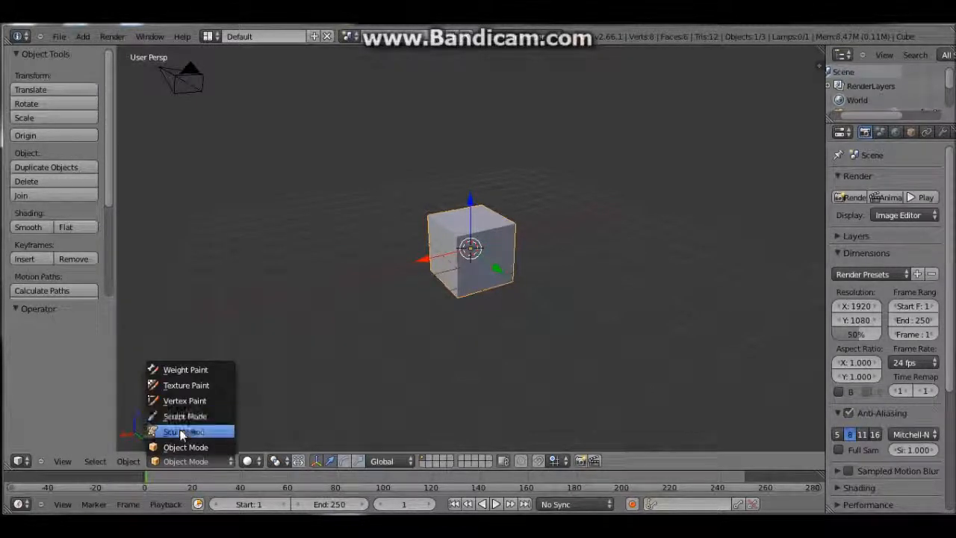
click(181, 432)
middle_drag(573, 316, 636, 312)
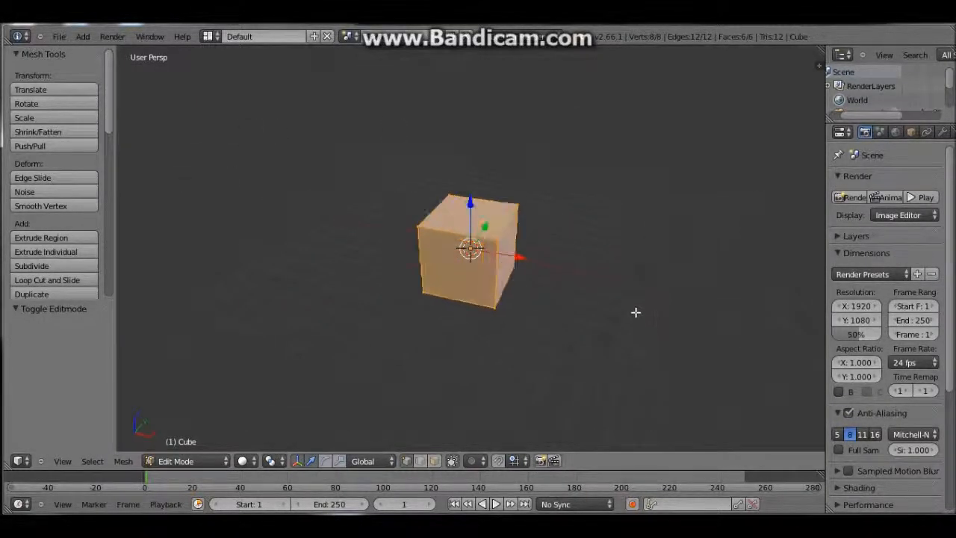
middle_drag(426, 275, 804, 233)
- Enlarge the outliner and properties areas, and add a Subdivision Surface modifier to the cube
drag(901, 122, 908, 147)
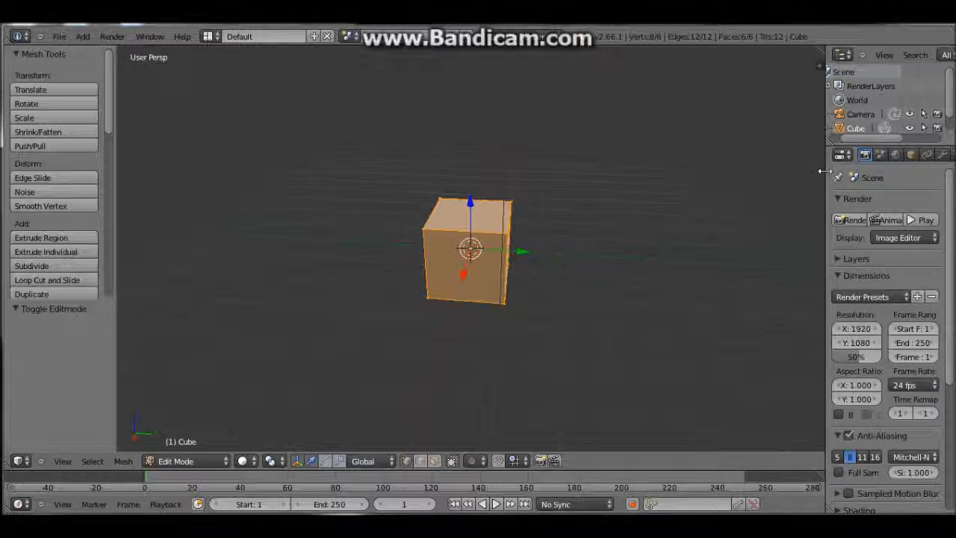
drag(623, 182, 662, 184)
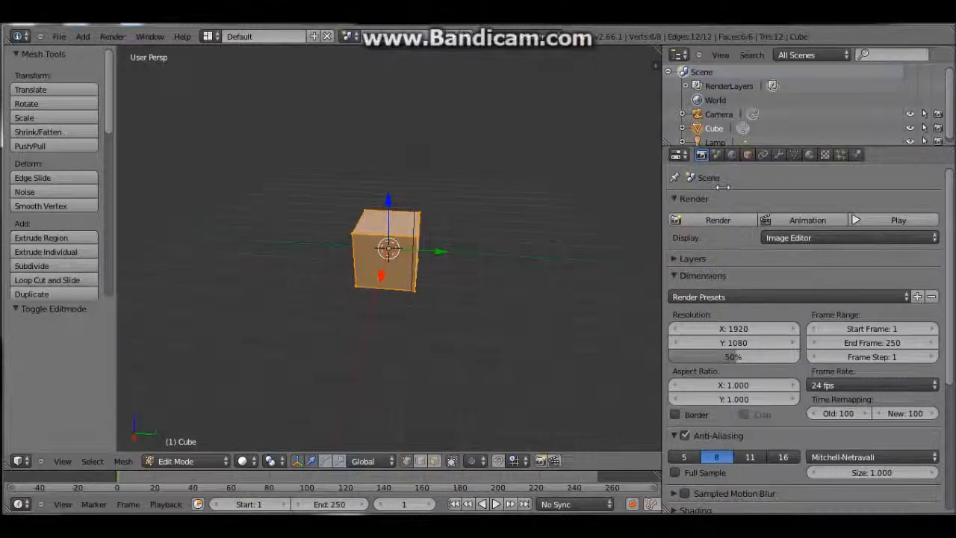
drag(723, 187, 801, 203)
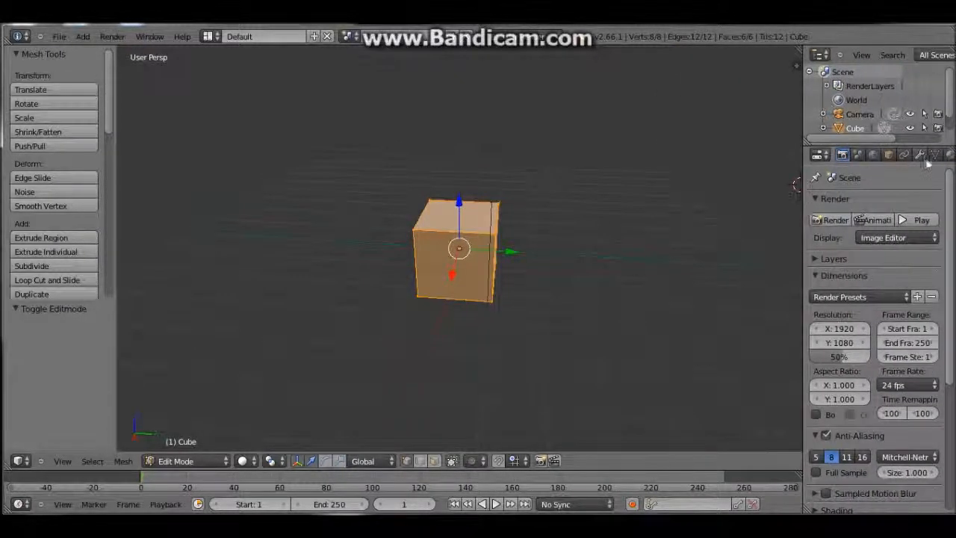
click(920, 155)
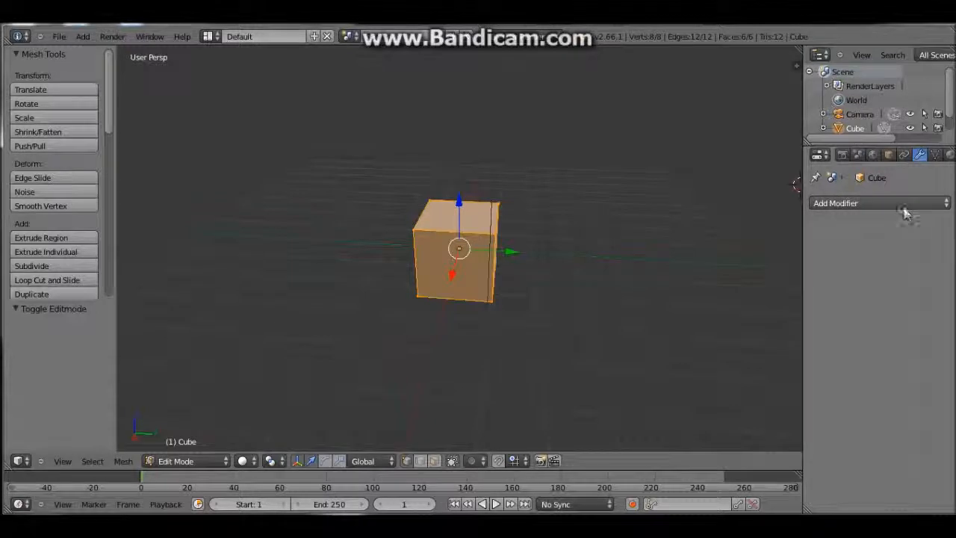
click(897, 203)
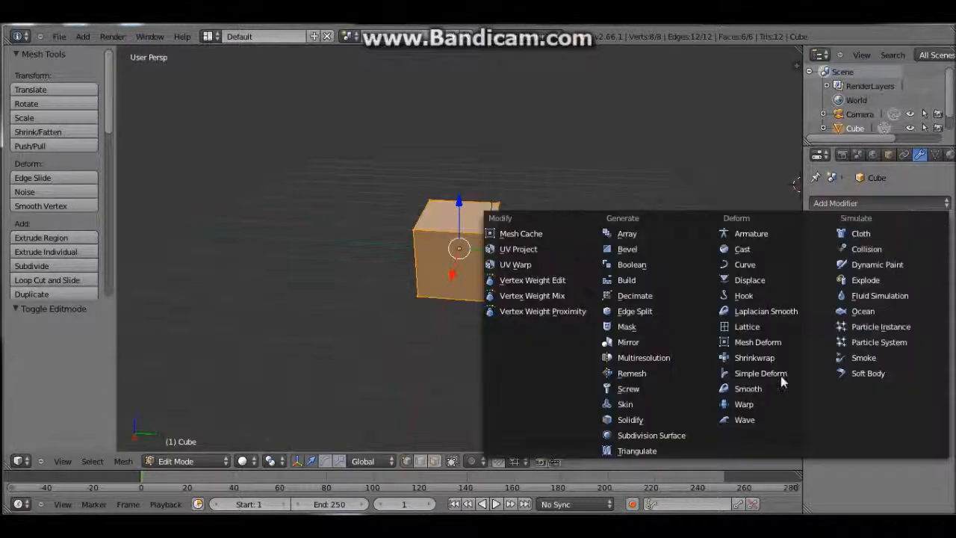
click(662, 438)
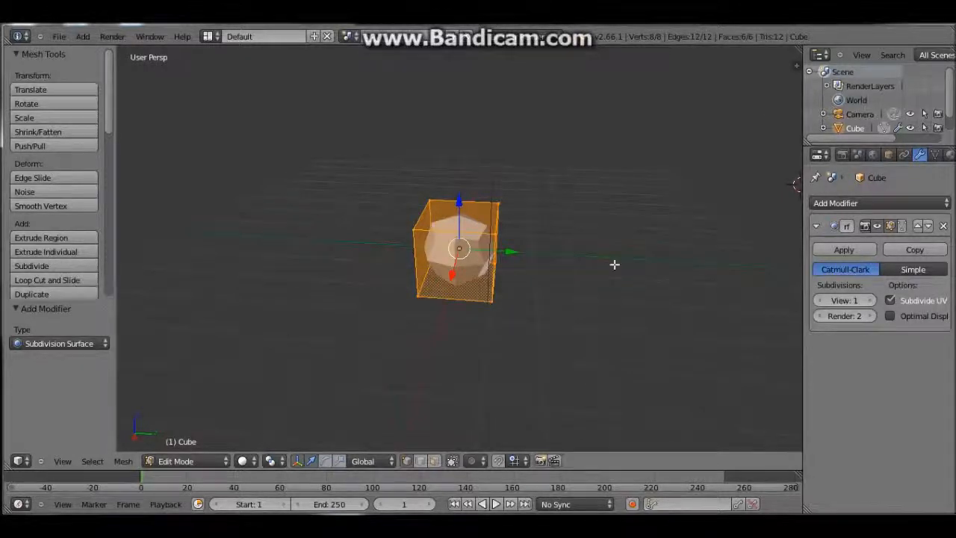
- Set the mesh selection mode to faces and inspect the subdivided cube from several sides
middle_drag(623, 269, 517, 238)
scroll(493, 207, up, 1)
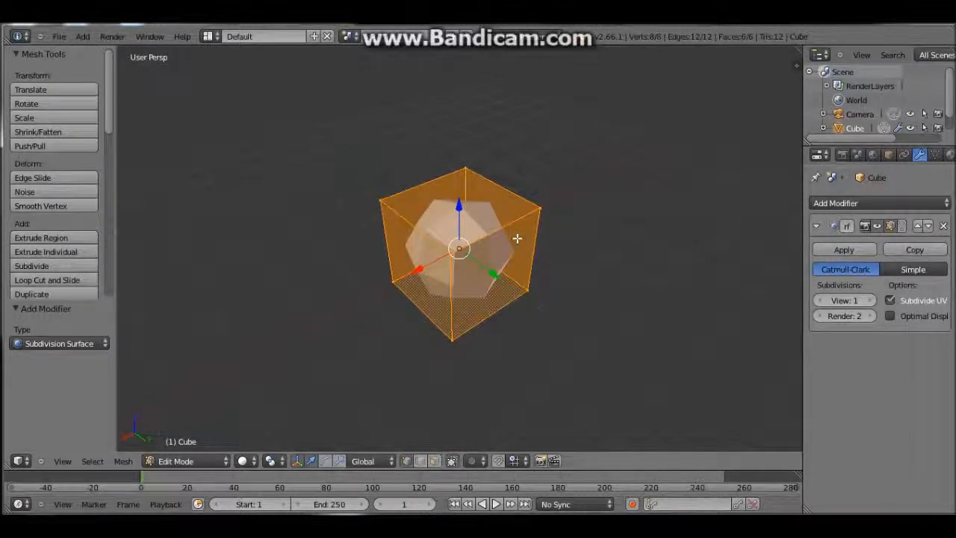
scroll(538, 241, up, 3)
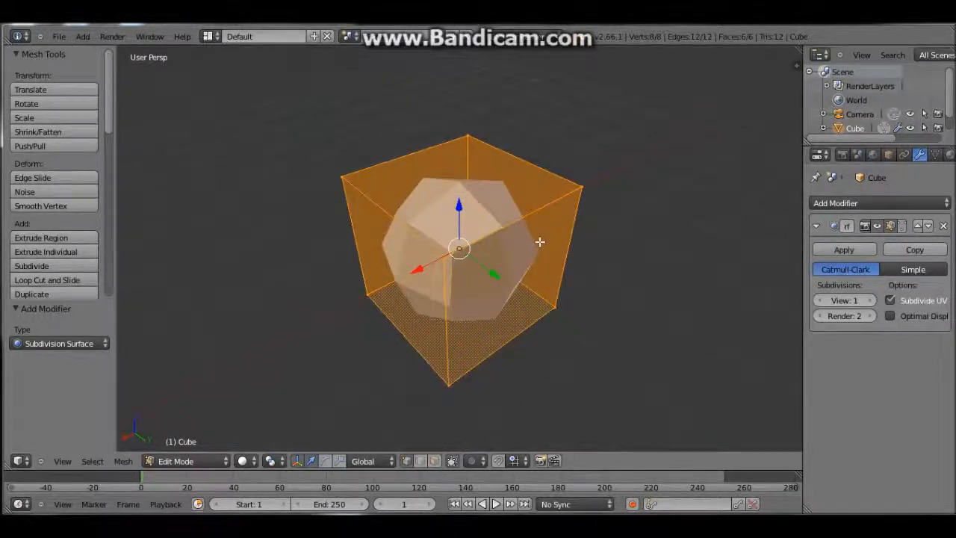
middle_drag(549, 278, 607, 197)
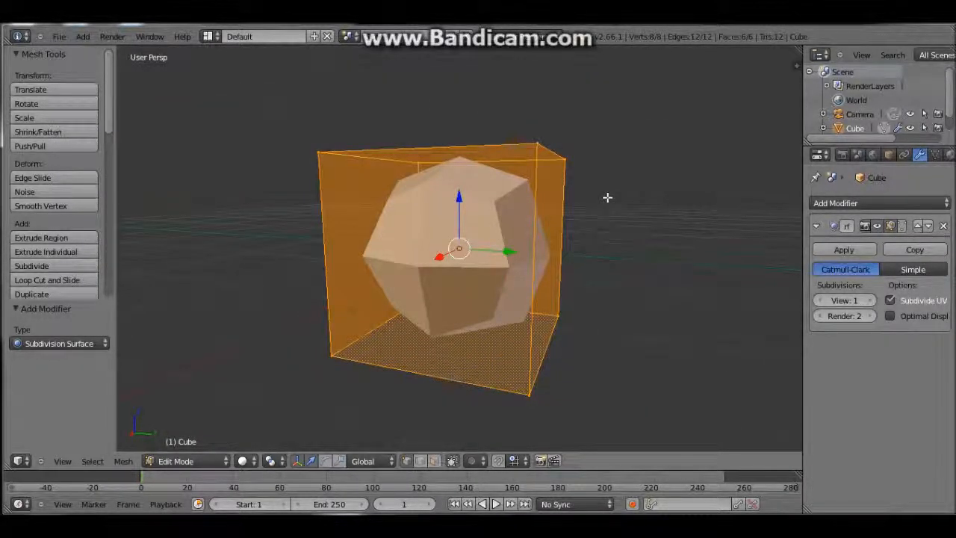
middle_drag(640, 269, 523, 359)
click(433, 461)
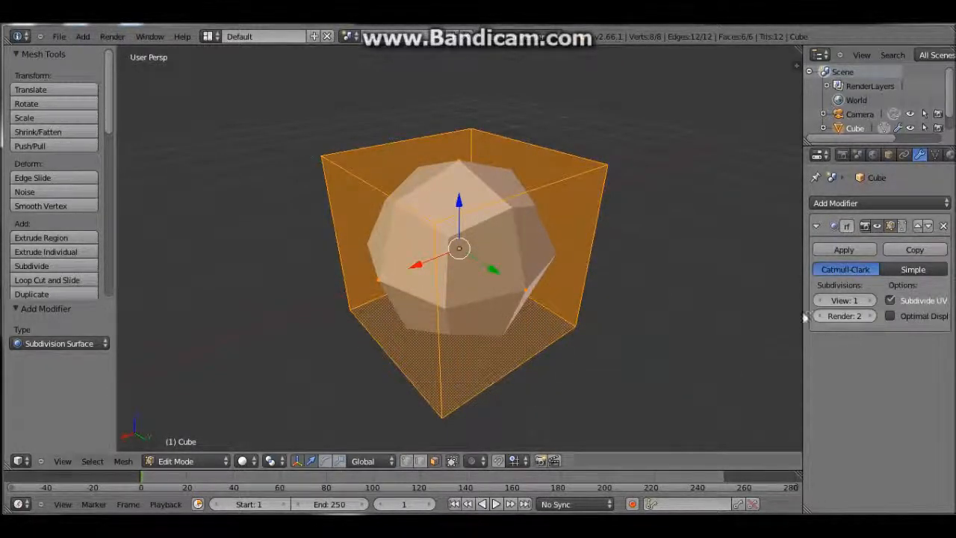
scroll(656, 263, down, 4)
middle_drag(657, 266, 775, 268)
scroll(754, 210, up, 2)
middle_drag(754, 210, 653, 254)
scroll(651, 207, down, 3)
scroll(651, 207, up, 3)
middle_drag(619, 296, 592, 307)
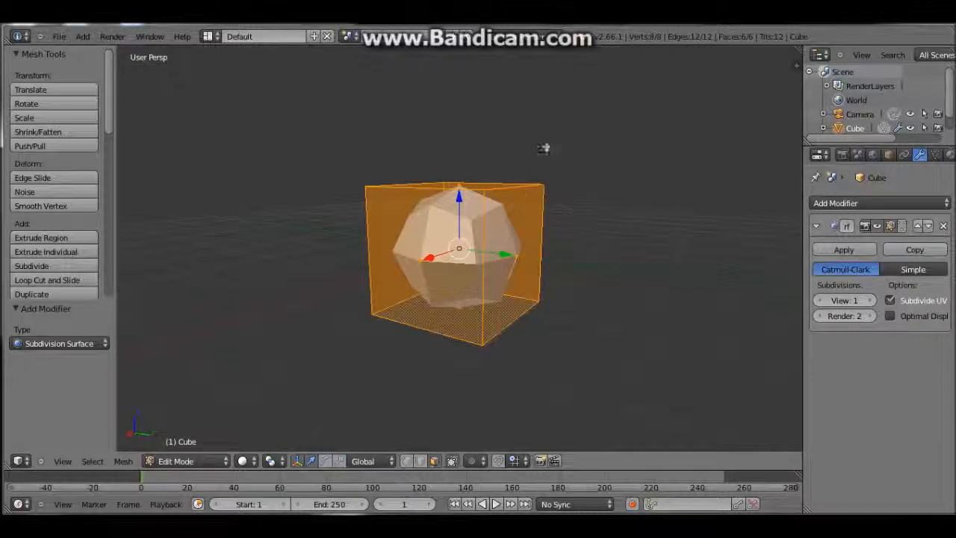
middle_drag(544, 146, 556, 202)
- Shift the cube's +Y side face along Y and lower the top face by 0.238 along Z
right_click(509, 258)
middle_drag(520, 227, 559, 266)
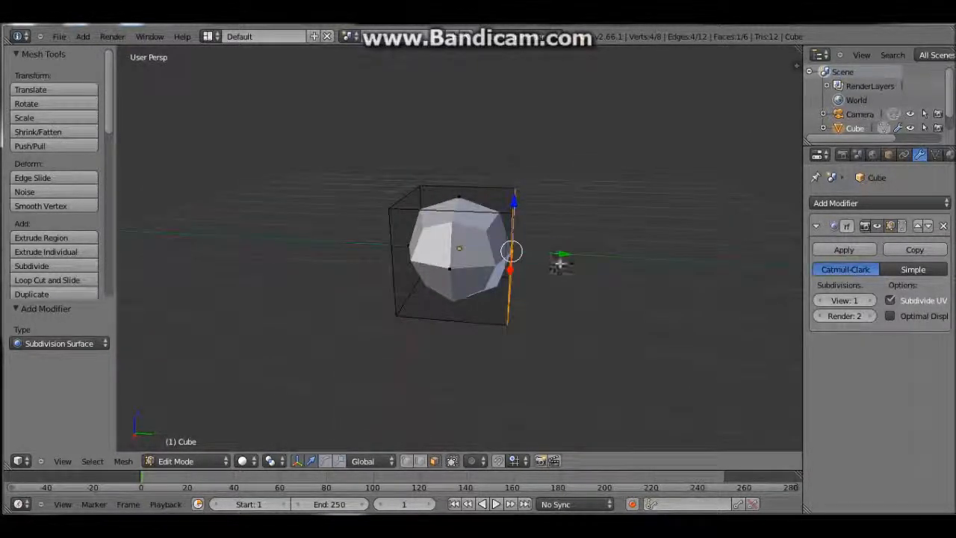
key(g)
drag(572, 255, 579, 255)
right_click(462, 193)
drag(468, 156, 534, 224)
- Move the +Y side face inward along Y and raise the top face by 0.146 along Z
middle_drag(538, 241, 516, 254)
right_click(557, 287)
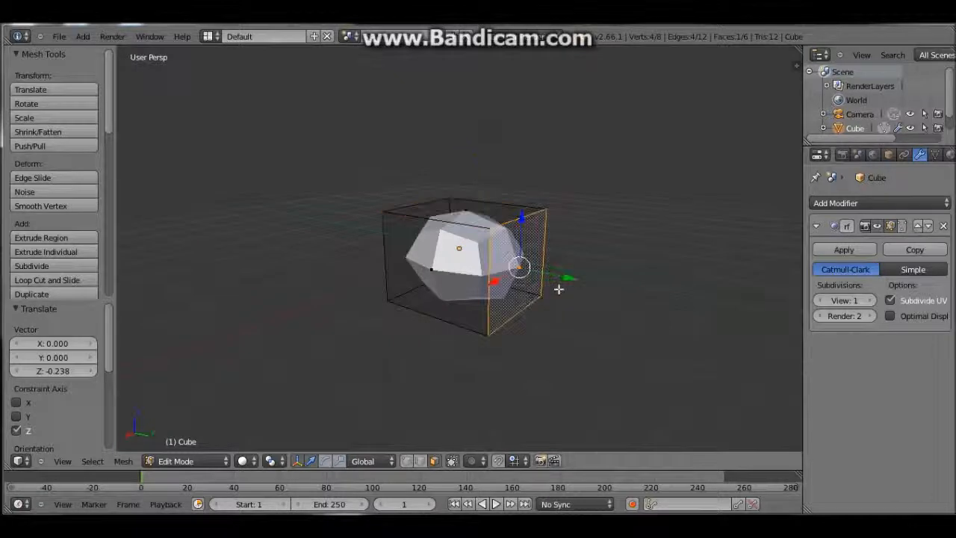
drag(569, 280, 554, 278)
right_click(457, 202)
drag(458, 165, 459, 160)
click(459, 160)
- Extrude the +Y side face 0.924 along Y and scale the new end face by 1.523
right_click(496, 254)
middle_drag(496, 253, 536, 248)
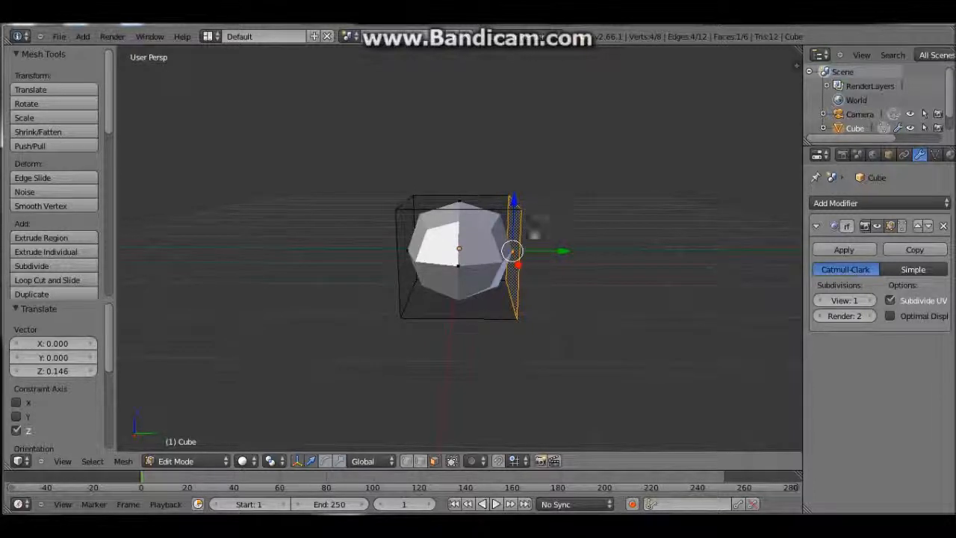
middle_drag(647, 237, 634, 241)
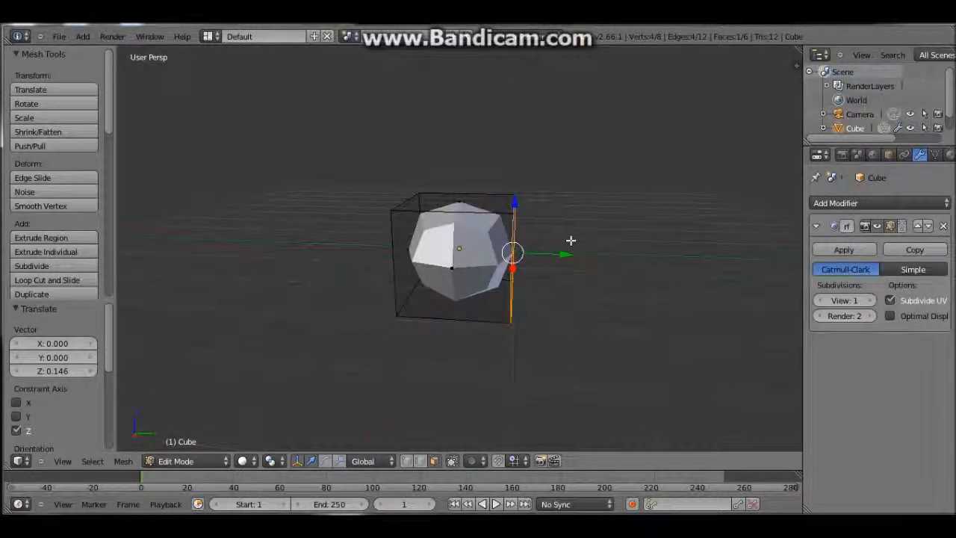
key(e)
key(y)
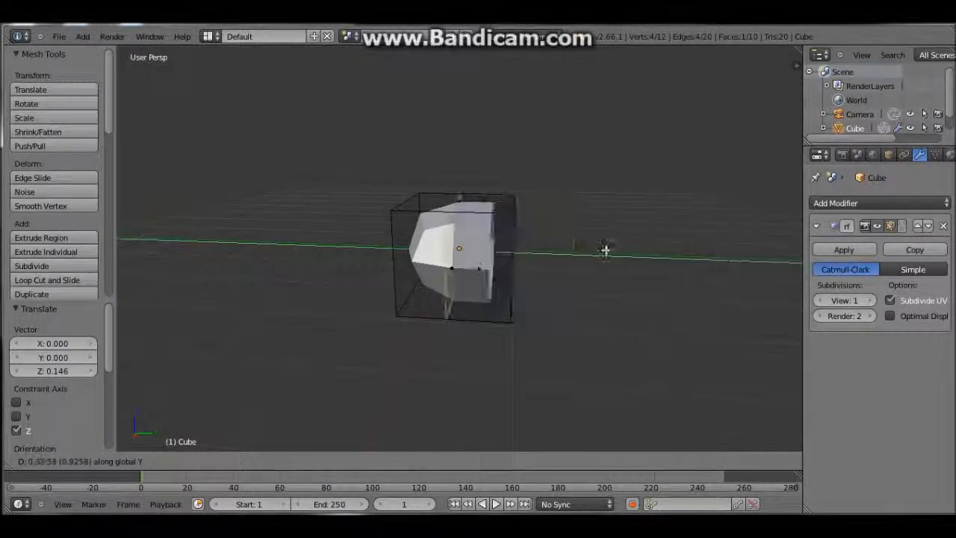
click(621, 241)
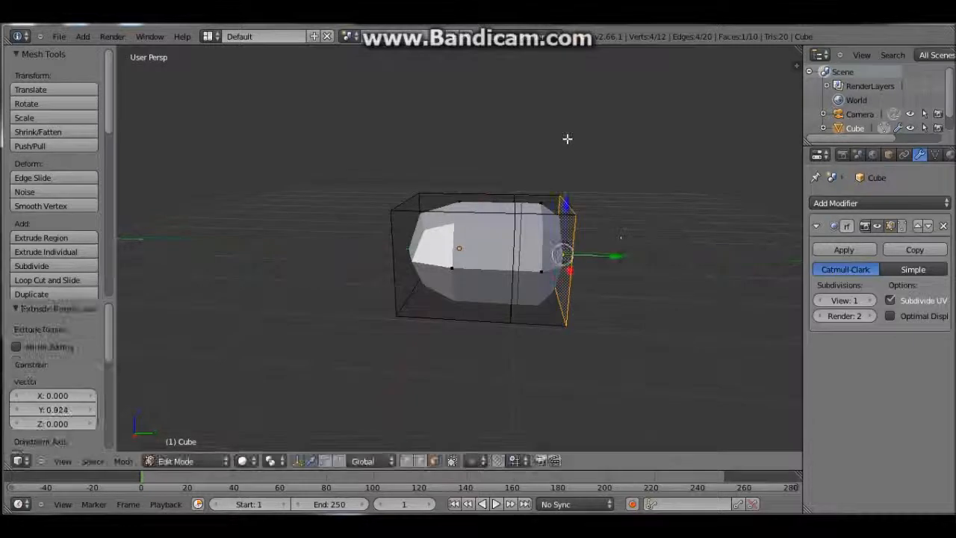
key(s)
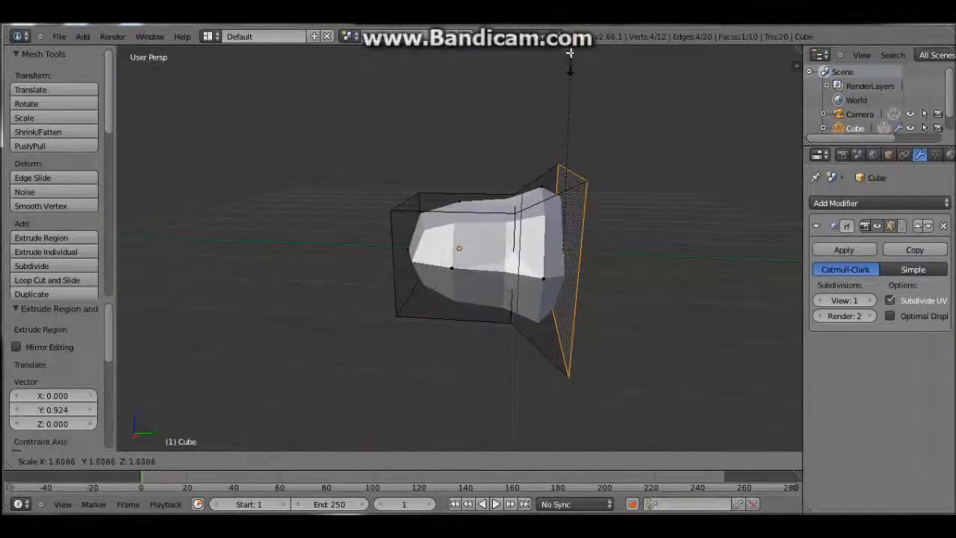
click(578, 76)
- Deselect everything and add one lengthwise vertical loop cut through the middle of the mesh, leaving it unselected
middle_drag(450, 254, 547, 261)
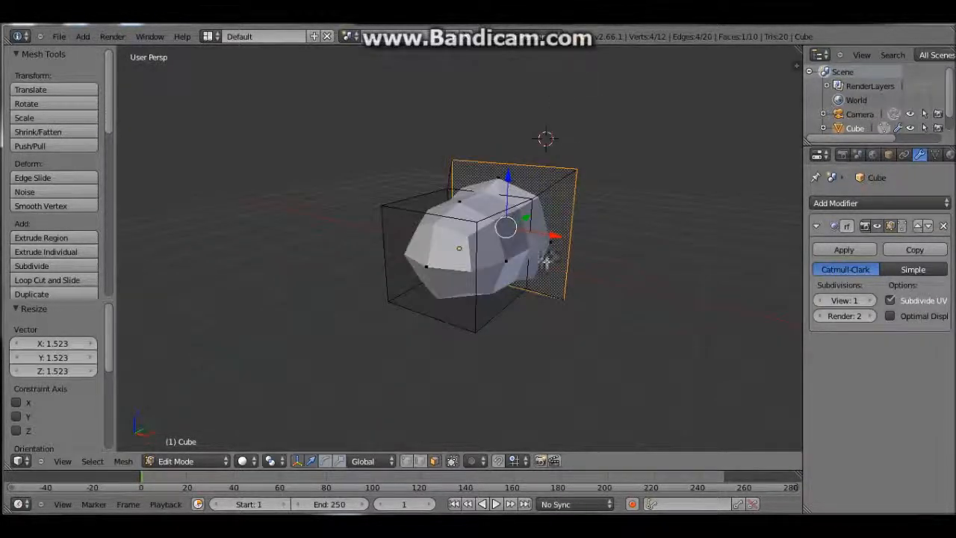
middle_drag(531, 308, 625, 251)
key(a)
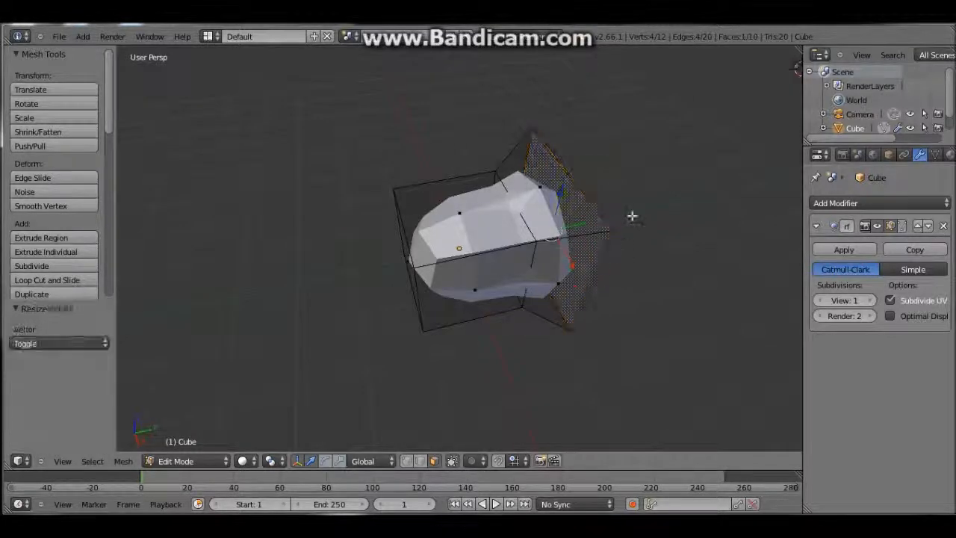
middle_drag(486, 284, 470, 311)
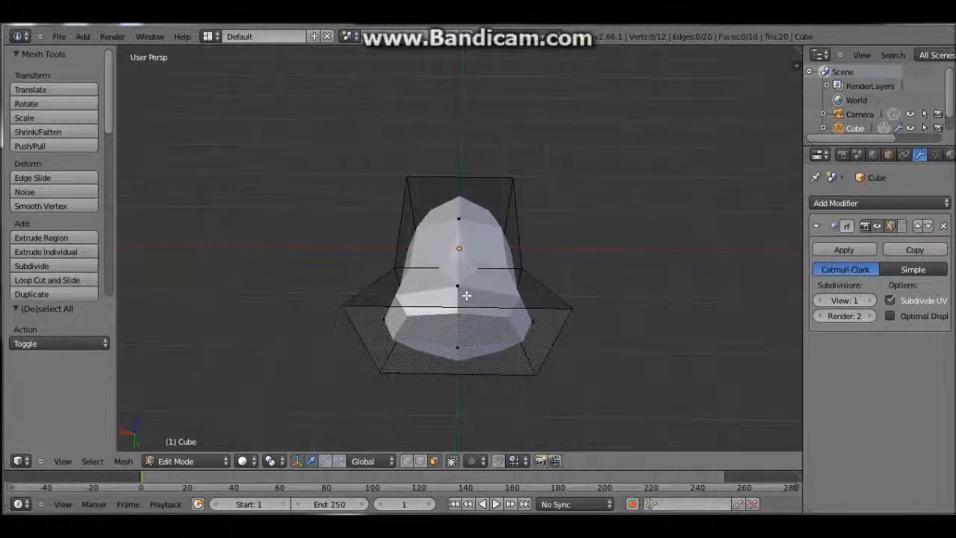
scroll(466, 296, down, 4)
scroll(467, 293, up, 4)
middle_drag(468, 289, 489, 275)
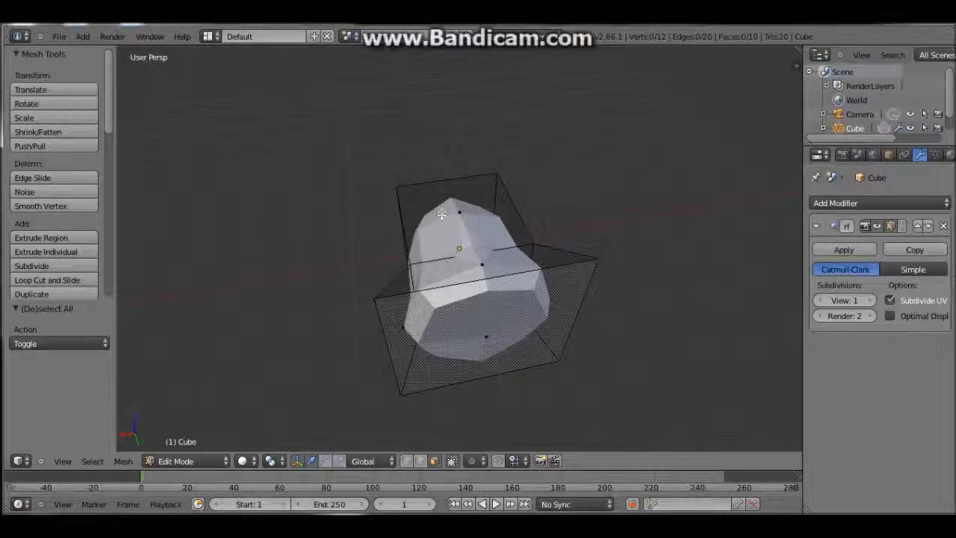
key(ctrl+r)
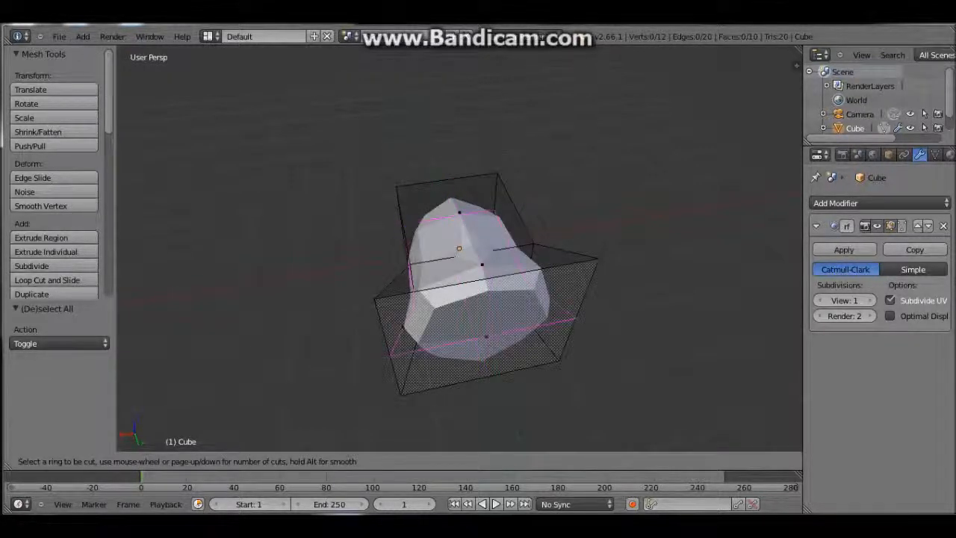
click(457, 249)
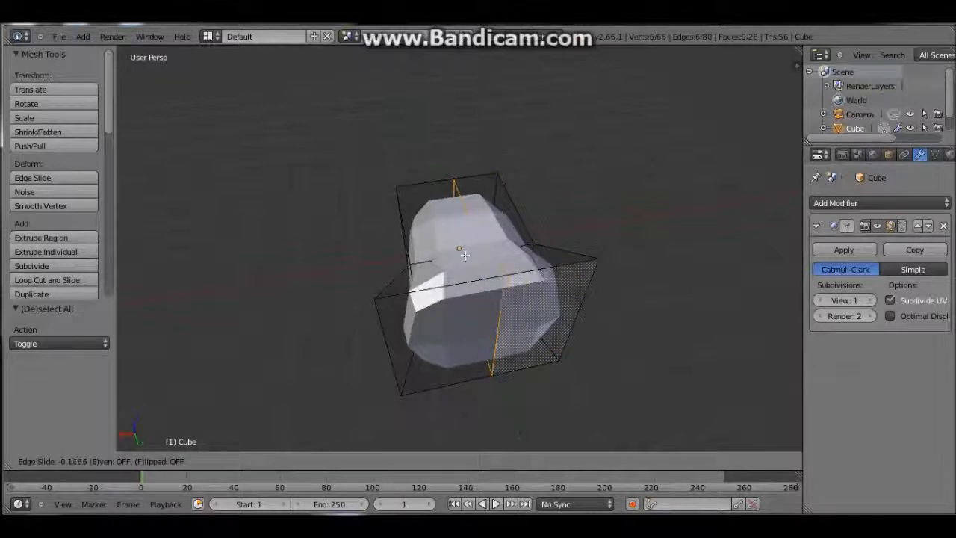
click(462, 256)
middle_drag(462, 257, 518, 320)
key(a)
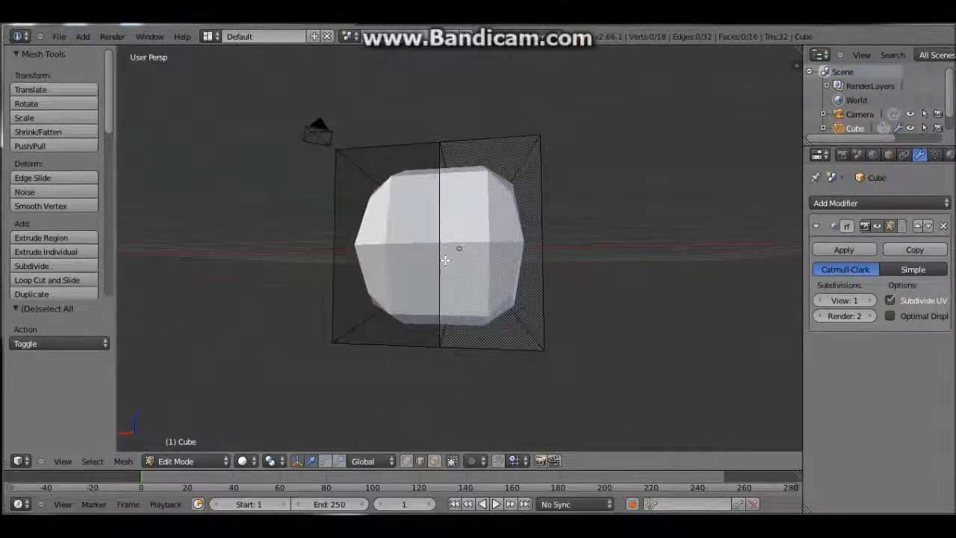
- Extrude the two faces of the flared end 0.798 along Y and scale them up slightly
middle_drag(444, 260, 493, 263)
click(436, 461)
middle_drag(473, 352, 530, 284)
right_click(530, 283)
shift+right_click(562, 260)
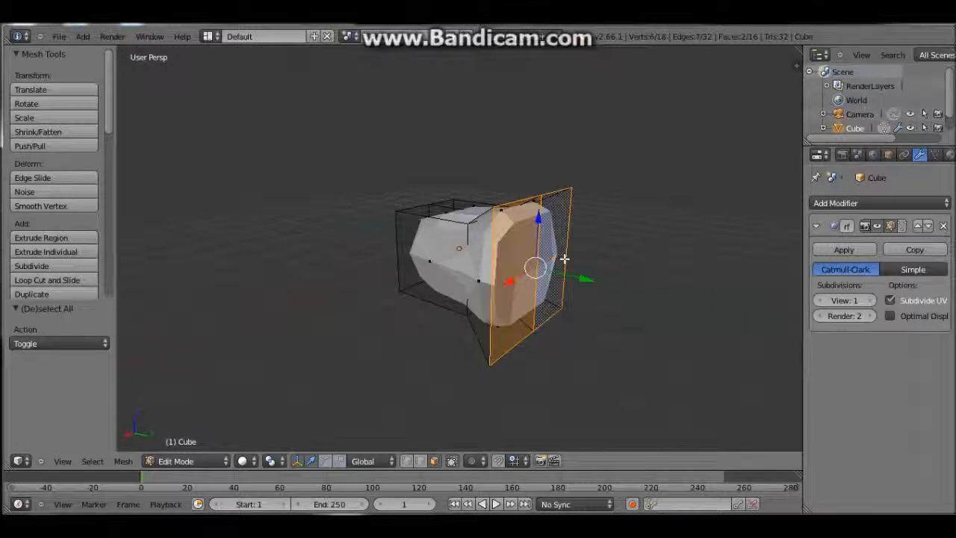
middle_drag(543, 304, 572, 337)
middle_drag(575, 292, 515, 258)
key(e)
click(574, 245)
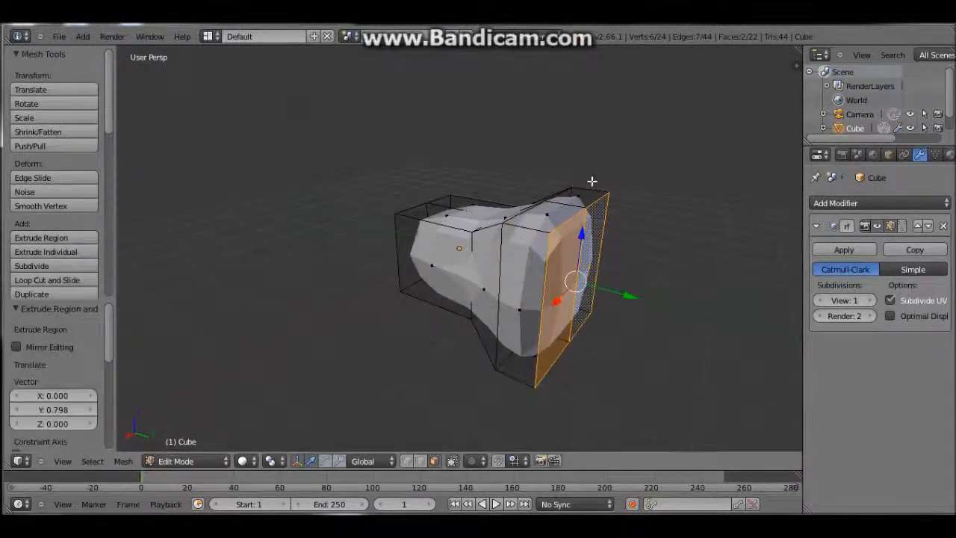
key(s)
click(597, 161)
- Extrude the two end faces 1.220 along Y, scale them down and raise them 0.458 along Z
middle_drag(598, 160, 435, 280)
key(e)
click(423, 136)
key(s)
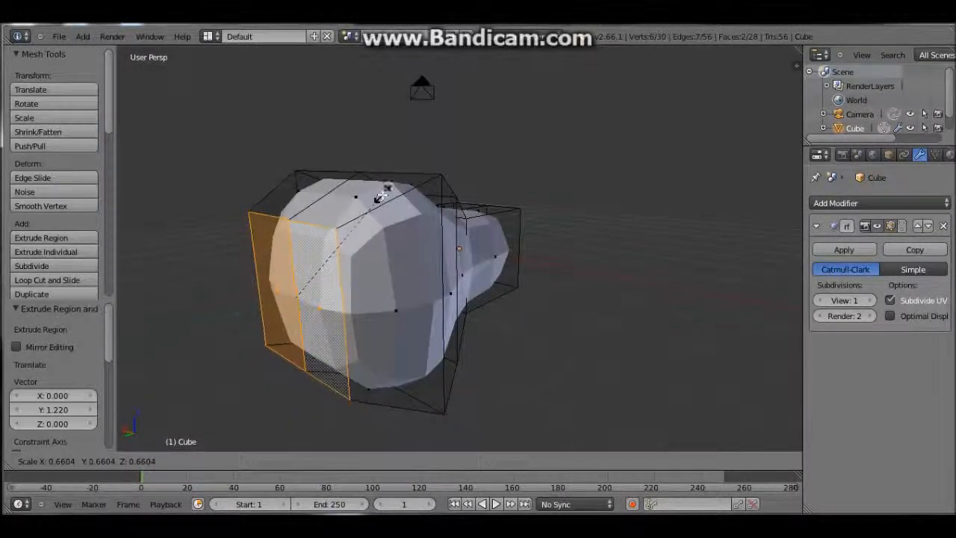
click(337, 198)
drag(293, 251, 293, 220)
- Extrude the end faces outward once more, shrink them and raise them 0.409 along Z
middle_drag(293, 220, 394, 232)
key(e)
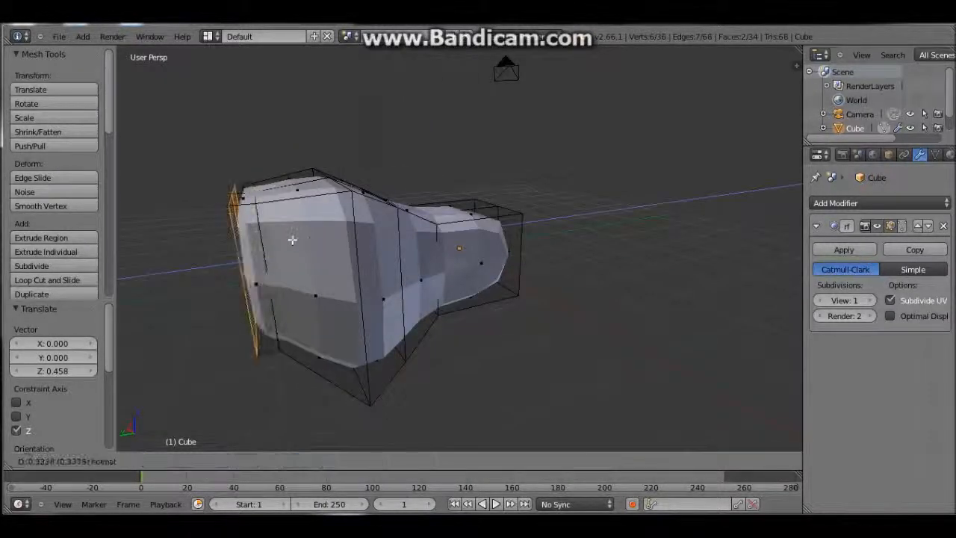
click(293, 242)
key(s)
click(261, 205)
drag(233, 215, 227, 188)
- Extrude the narrowed end faces another 0.452 along Y
middle_drag(229, 188, 300, 243)
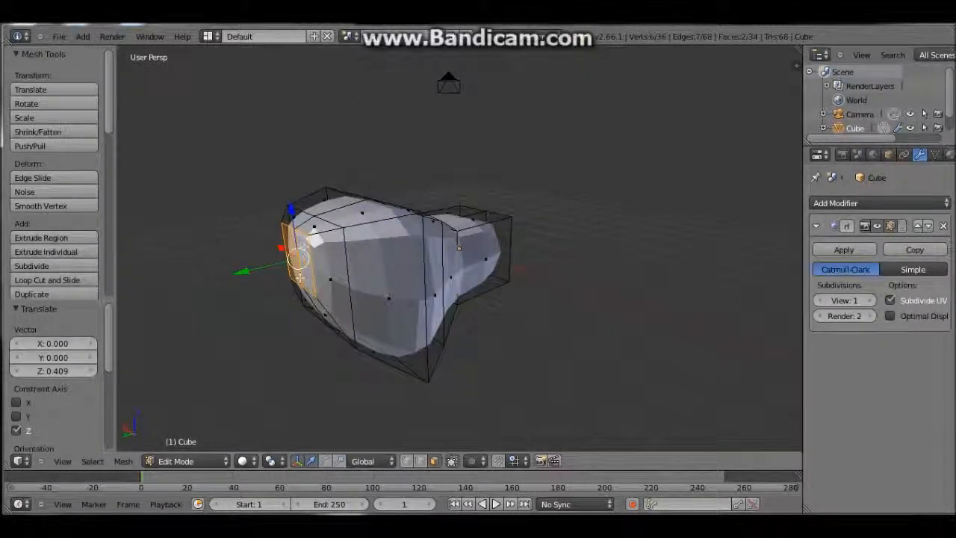
key(e)
click(296, 241)
middle_drag(296, 242, 661, 270)
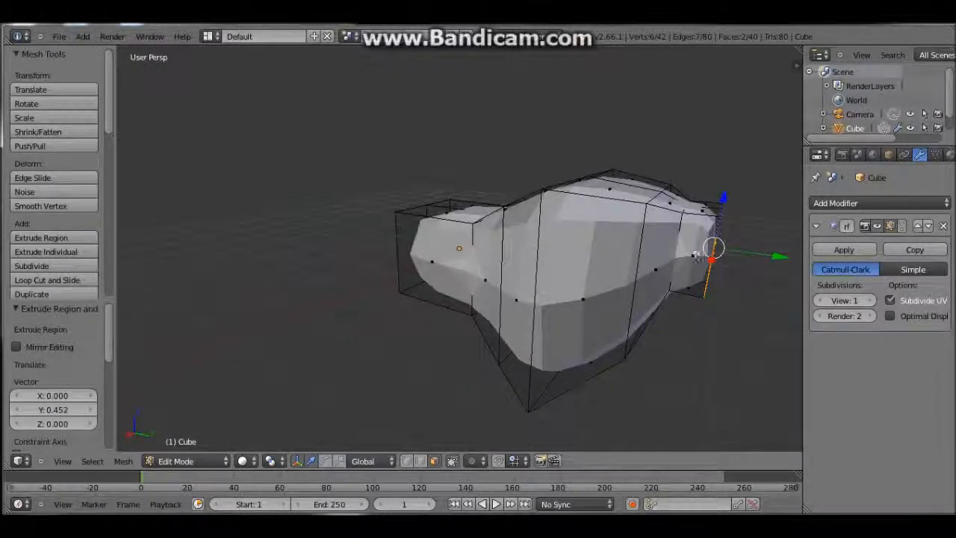
- Extrude the two end faces outward again and scale them to 0.833
key(e)
click(739, 222)
key(s)
click(753, 189)
middle_drag(754, 189, 624, 175)
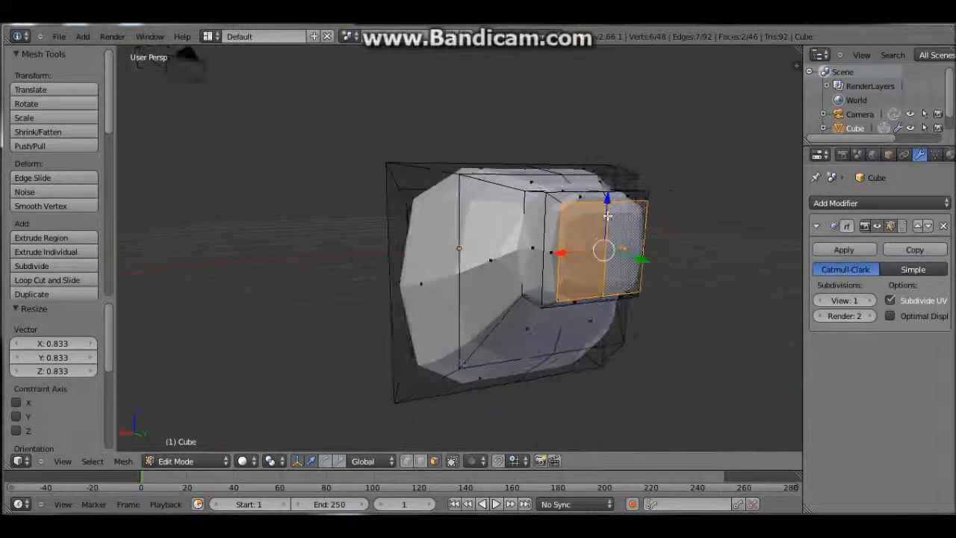
- Subdivide the two selected end faces with one cut
middle_drag(612, 265, 478, 288)
middle_drag(557, 256, 583, 263)
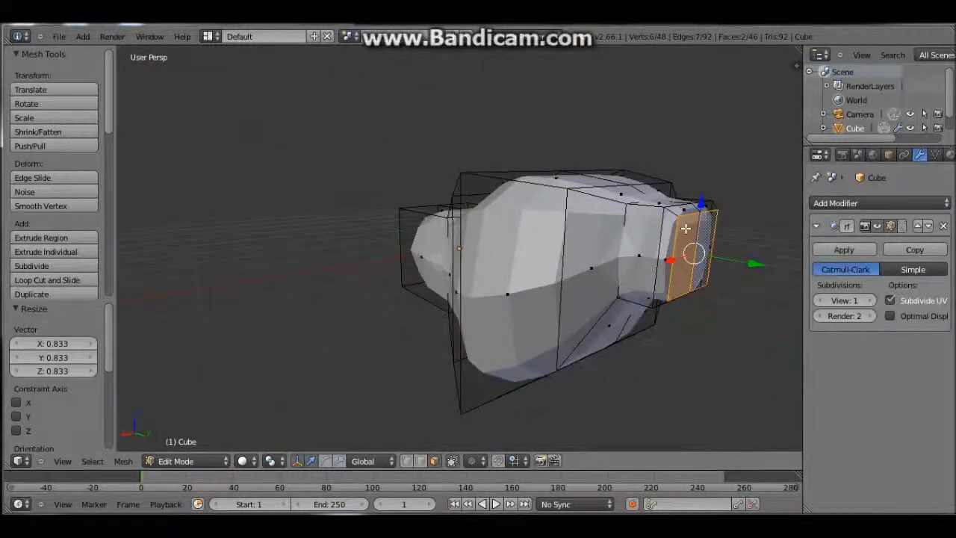
key(w)
scroll(688, 208, down, 20)
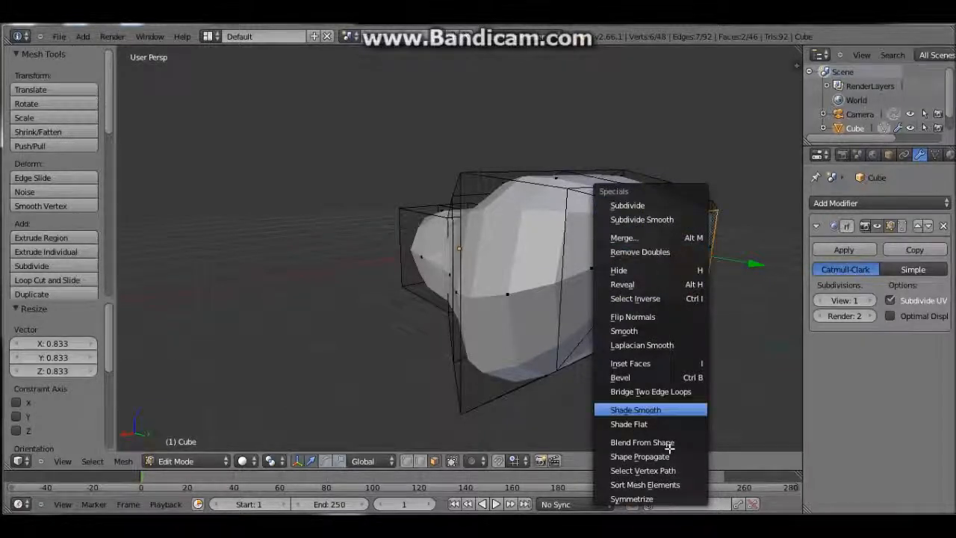
click(654, 204)
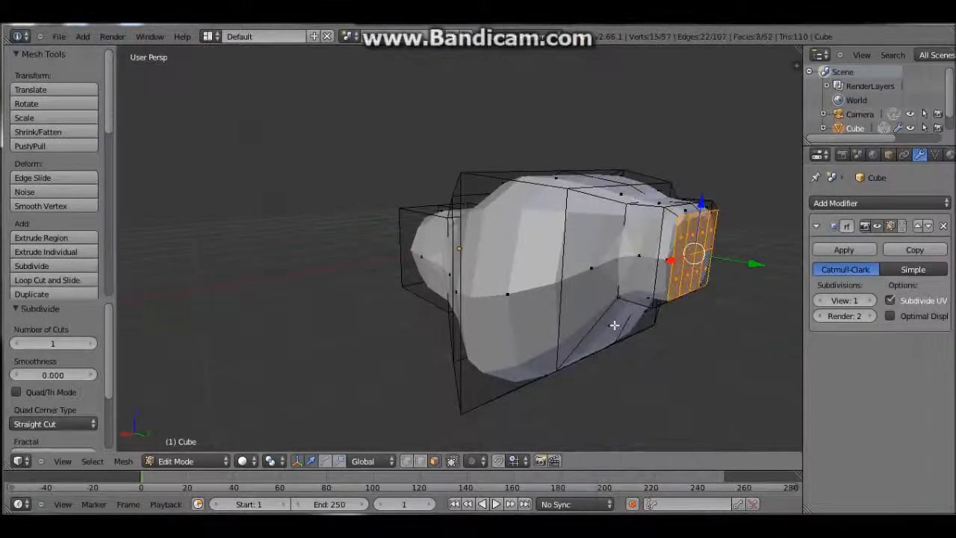
- Extrude the lower row of four faces on the subdivided end outward and scale the row to 0.785
middle_drag(654, 203, 284, 336)
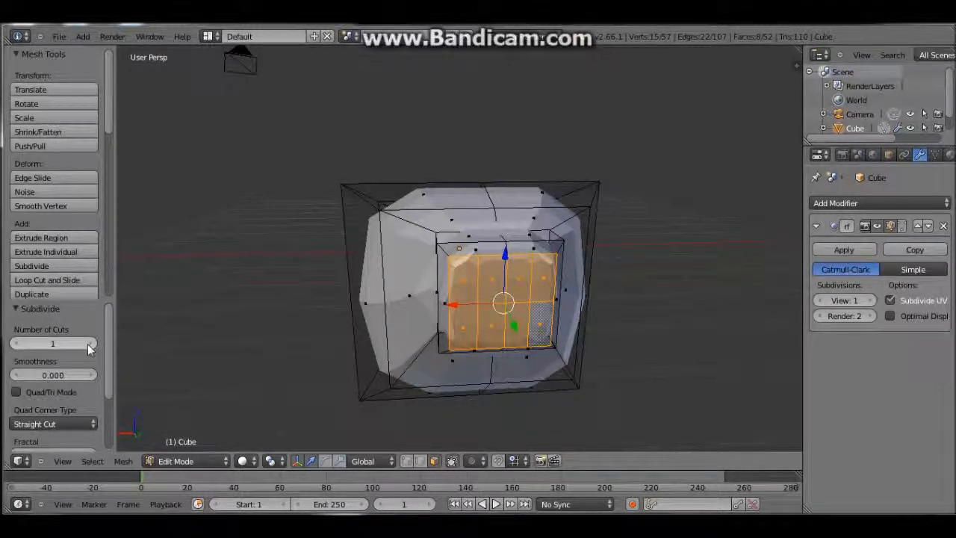
middle_drag(223, 292, 257, 265)
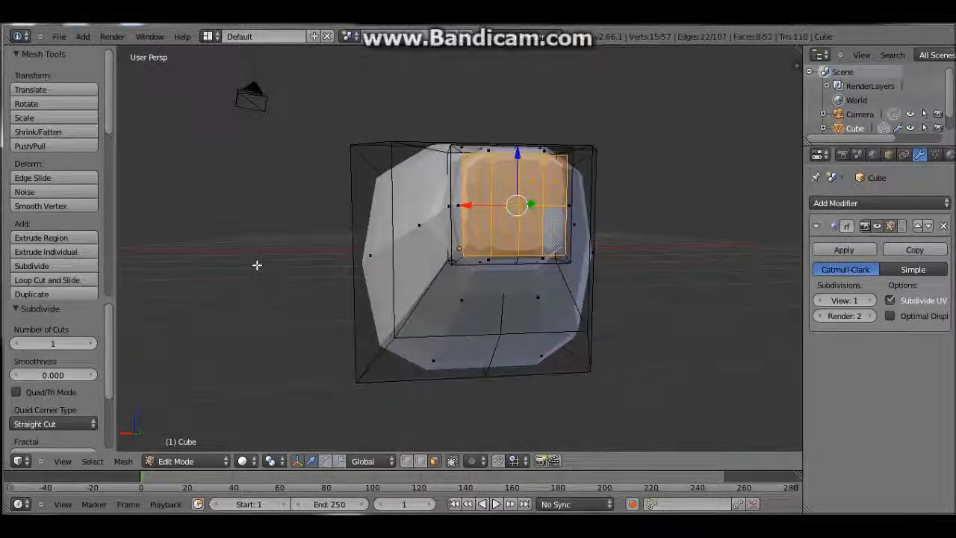
key(a)
right_click(511, 230)
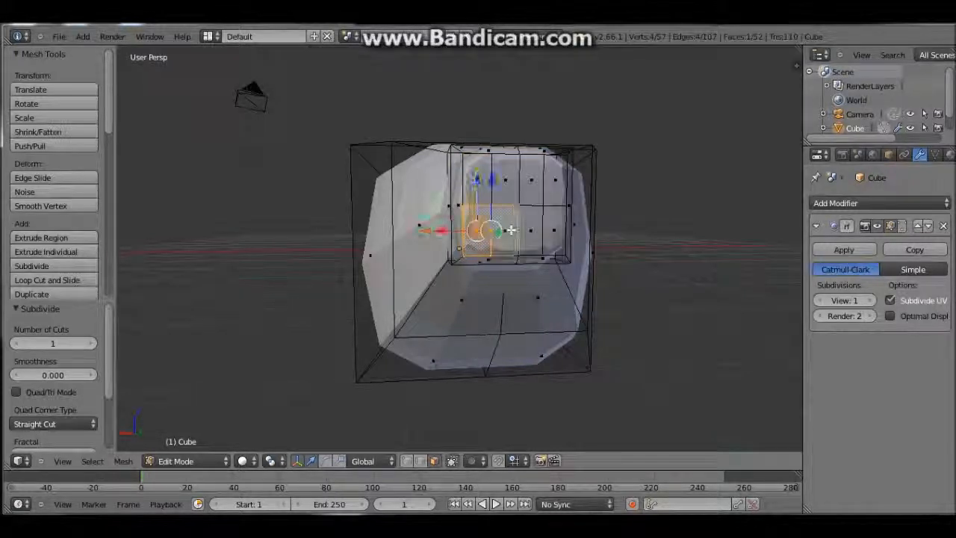
alt+right_click(511, 231)
middle_drag(511, 230, 533, 245)
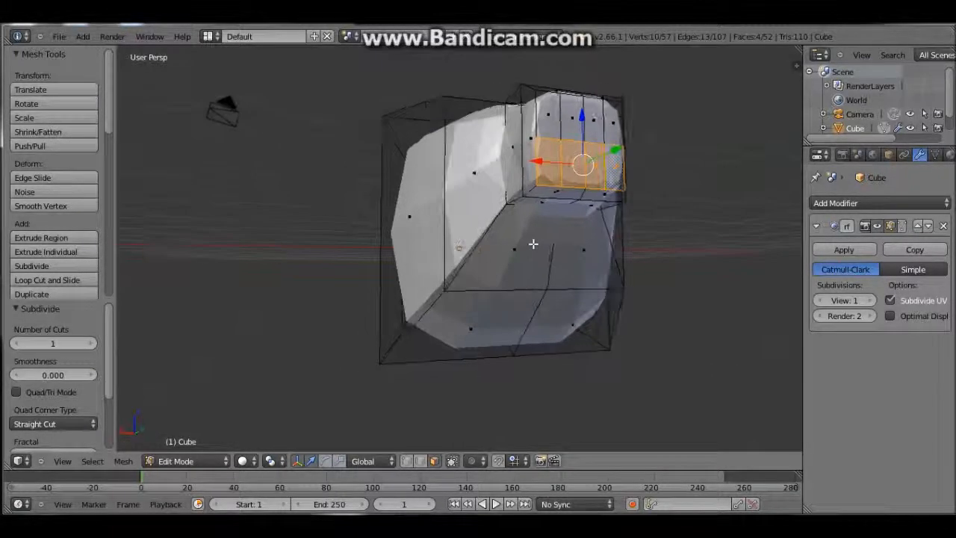
middle_drag(480, 184, 582, 193)
key(e)
click(685, 196)
key(s)
click(719, 185)
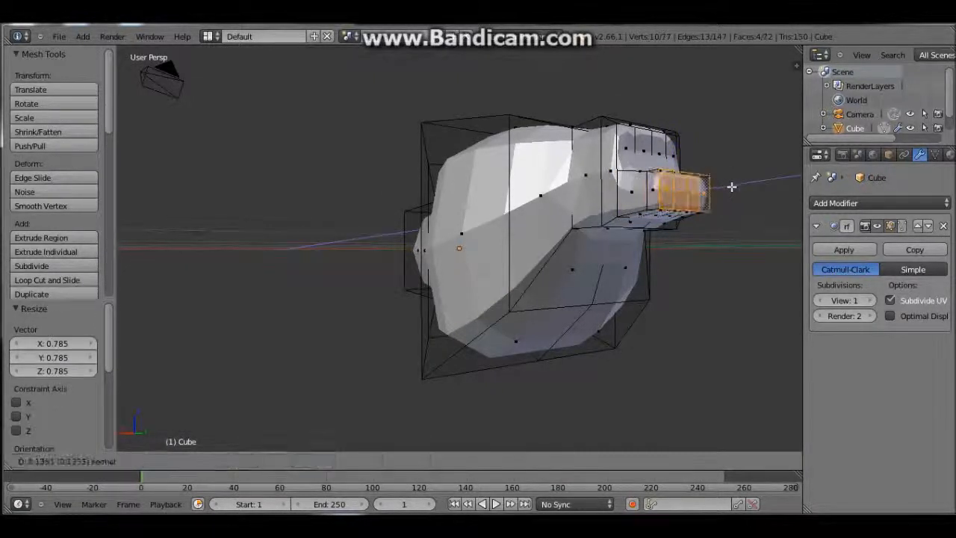
- Extrude the four-face snout row outward a second time and scale it to 0.681
key(e)
click(730, 178)
key(s)
click(724, 184)
- Extrude the two outer underside faces of the snout 0.105 along Y and -0.225 along Z, and scale them down
middle_drag(723, 184, 489, 157)
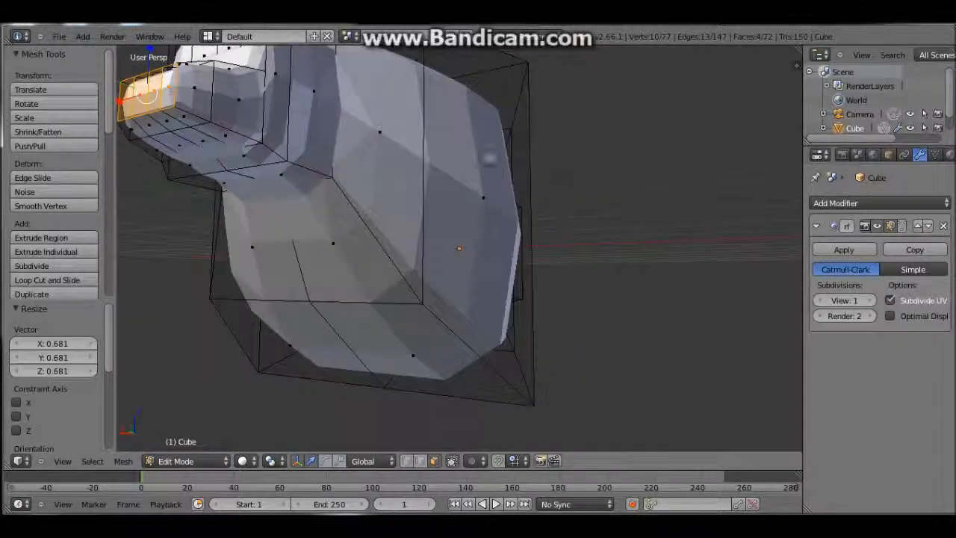
middle_drag(201, 124, 247, 128)
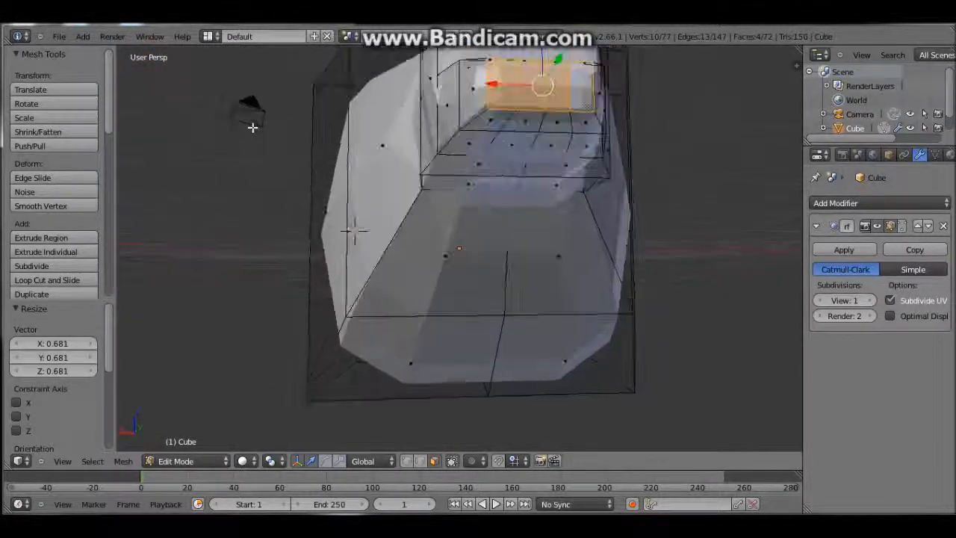
right_click(494, 124)
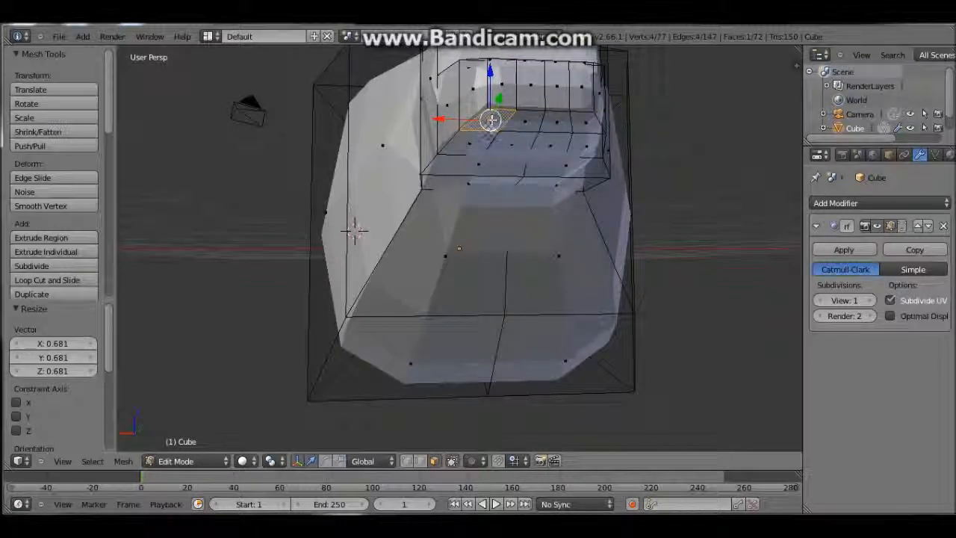
shift+right_click(584, 124)
middle_drag(584, 124, 577, 165)
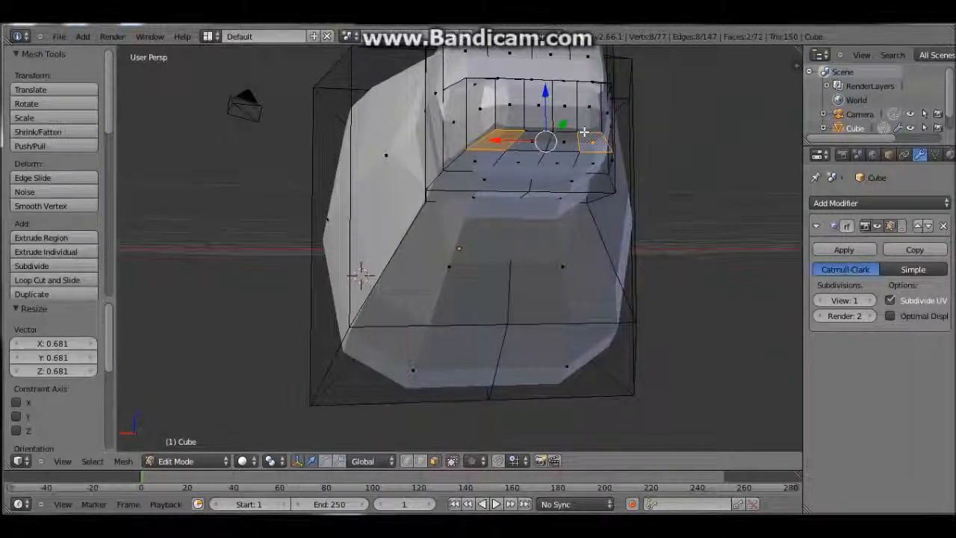
key(e)
click(579, 164)
middle_drag(579, 164, 628, 147)
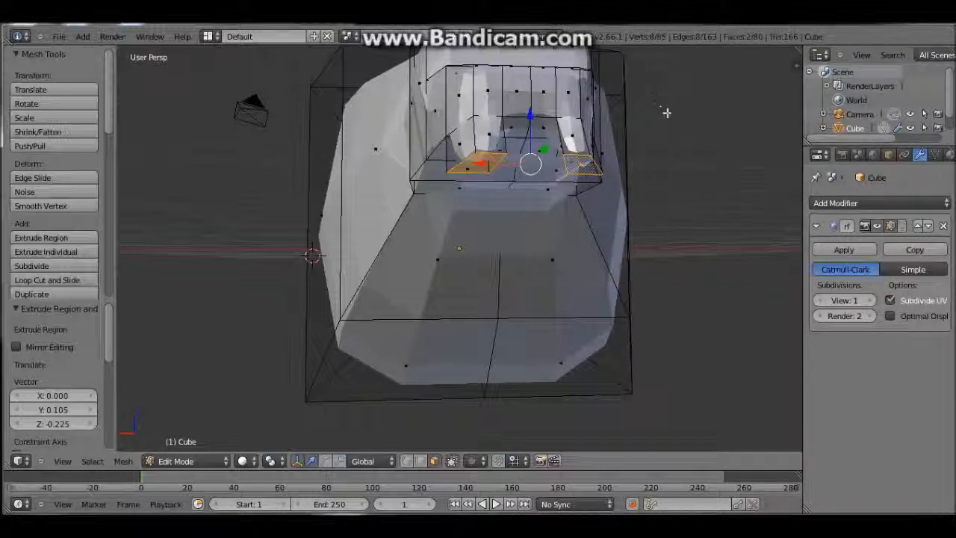
key(s)
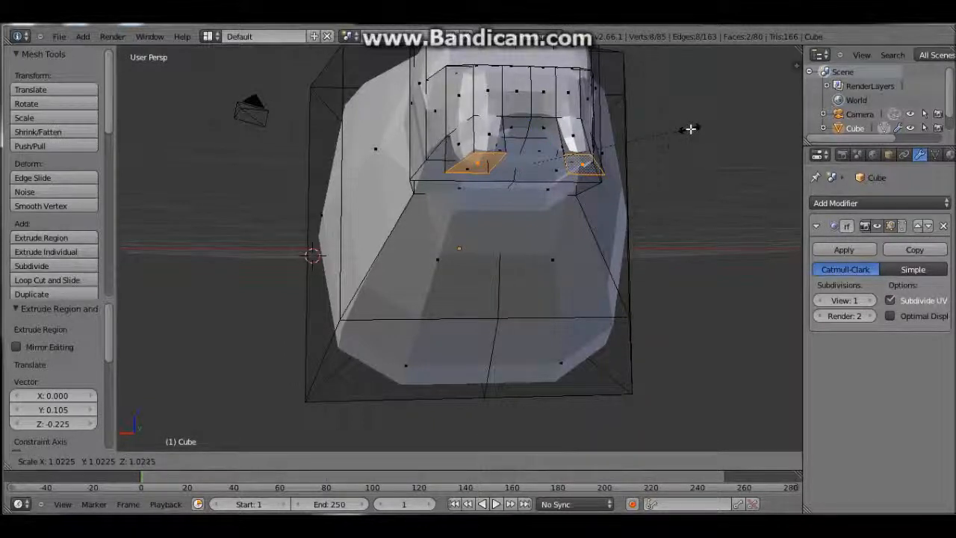
click(635, 165)
- Extrude the pair of prong faces another 0.117 along Y and -0.251 along Z, and scale them to 0.419
key(e)
click(614, 228)
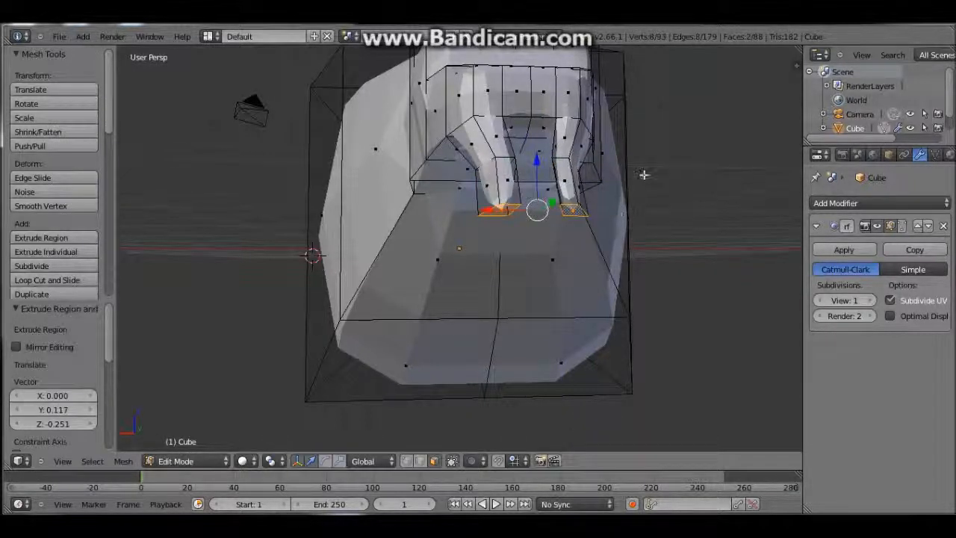
key(s)
click(582, 224)
- Extrude the prong tips once more and taper them to a scale of 0.284
key(e)
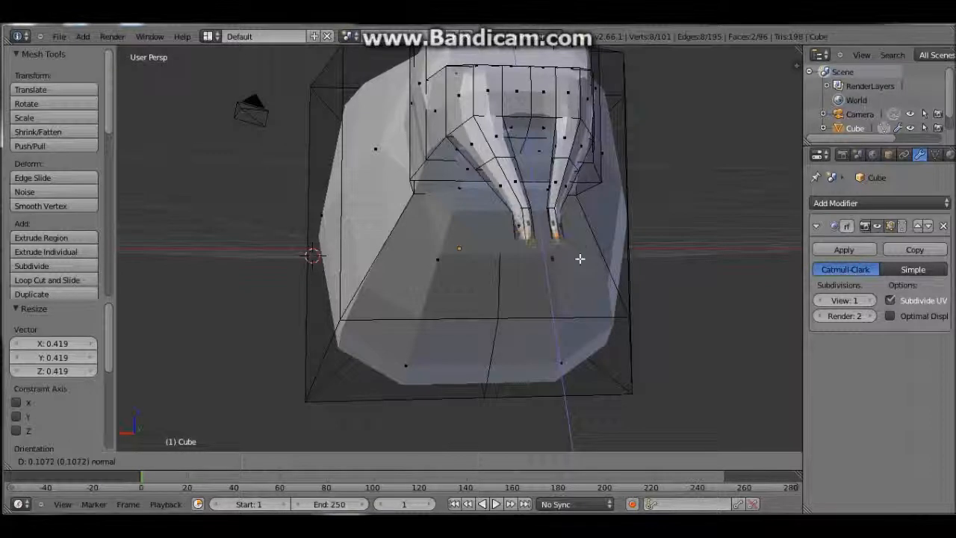
click(576, 256)
key(s)
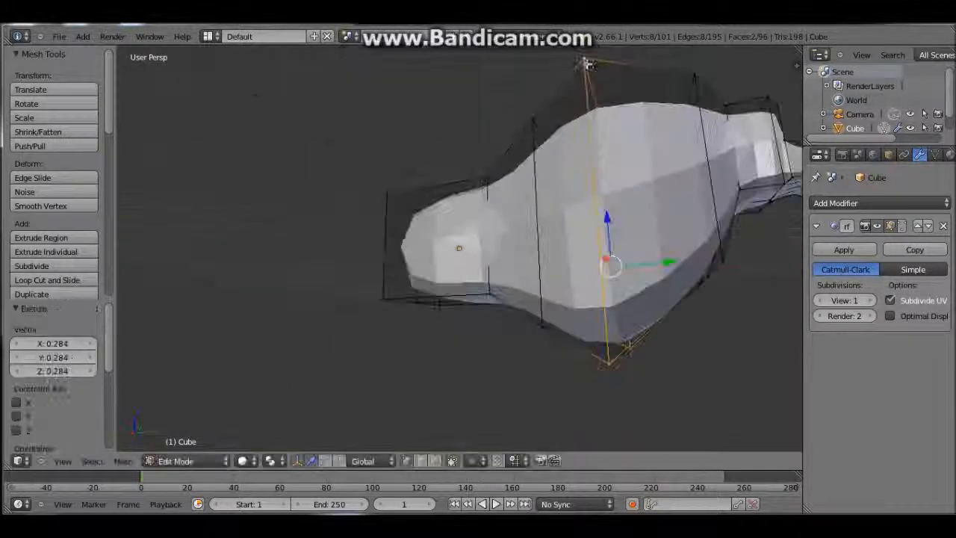
- Scale the four corner vertices of the body's widest cross-section to 0.748 along Z and 0.882 along X
middle_drag(523, 224, 443, 412)
shift+right_click(280, 272)
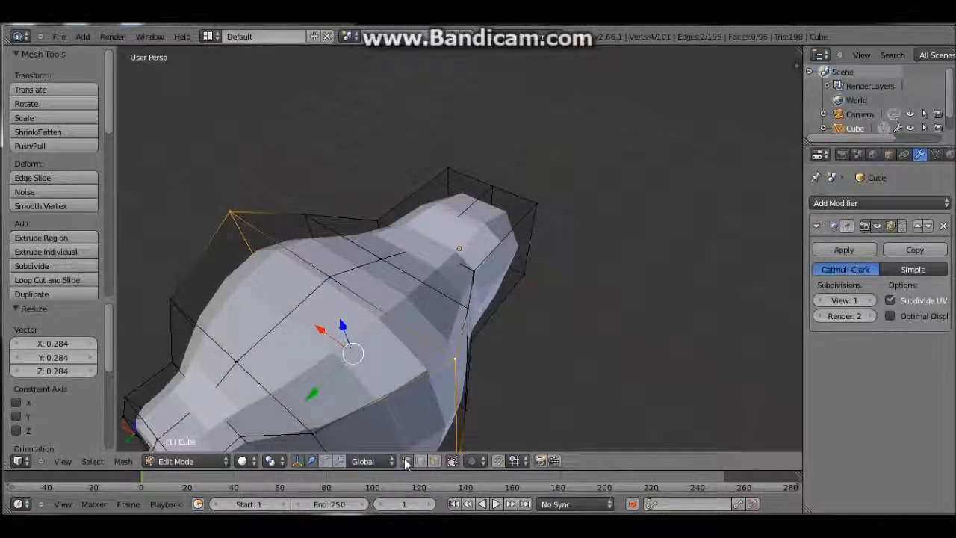
middle_drag(366, 388, 630, 134)
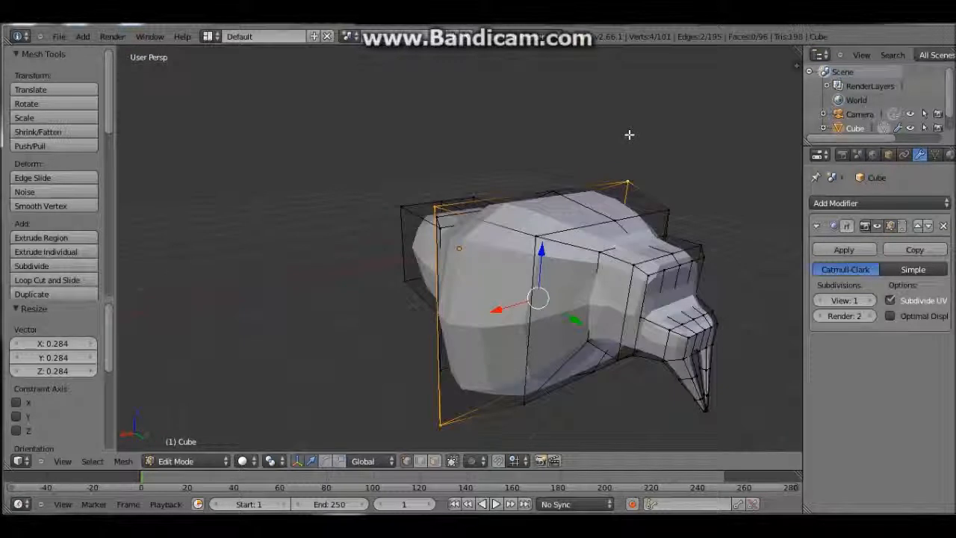
key(s)
key(z)
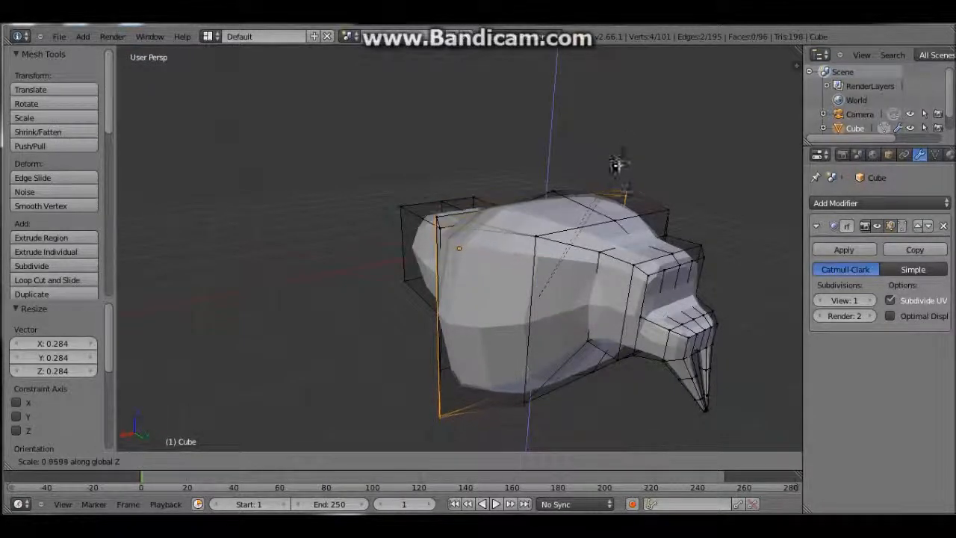
click(612, 193)
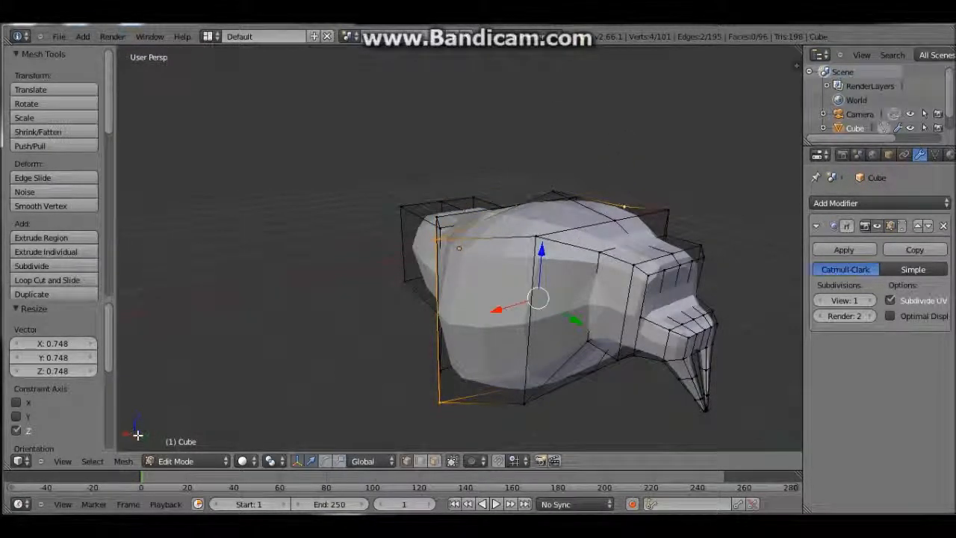
mouse_move(561, 166)
middle_down()
mouse_move(493, 199)
mouse_move(386, 165)
mouse_move(402, 155)
mouse_move(485, 179)
mouse_move(568, 139)
mouse_move(613, 146)
mouse_move(560, 165)
middle_up()
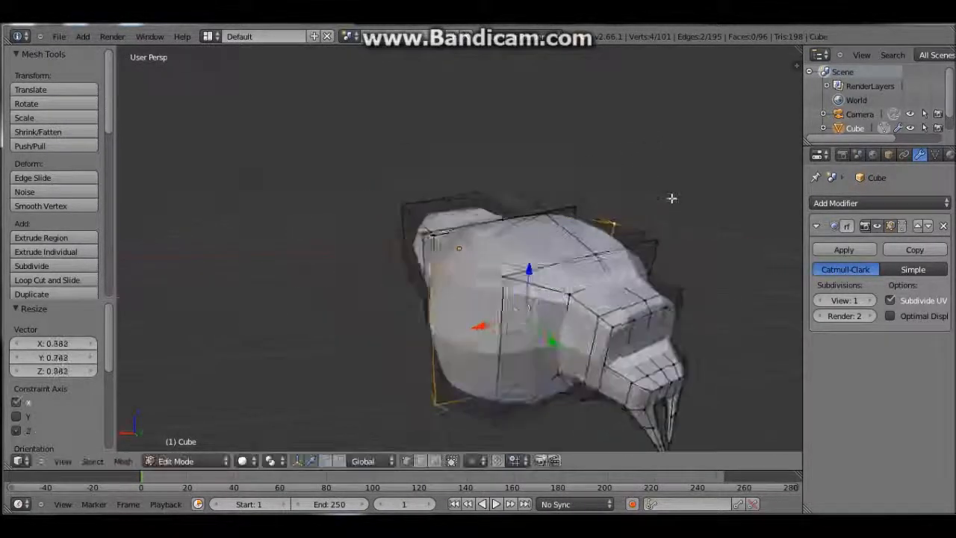
middle_drag(672, 198, 577, 449)
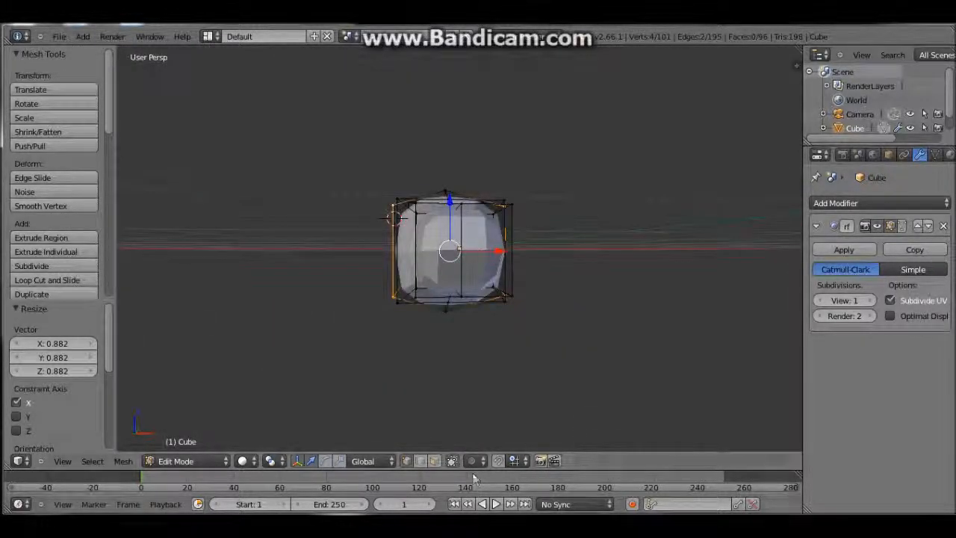
key(a)
- Extrude the two faces at the body's end opposite the prongs and scale them to 0.482
middle_drag(519, 250, 553, 224)
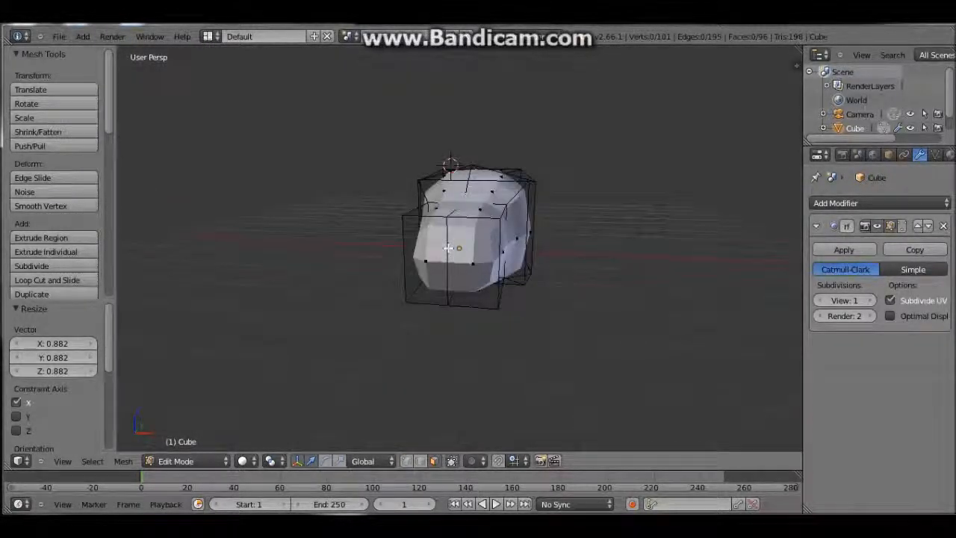
right_click(432, 256)
middle_drag(487, 250, 424, 292)
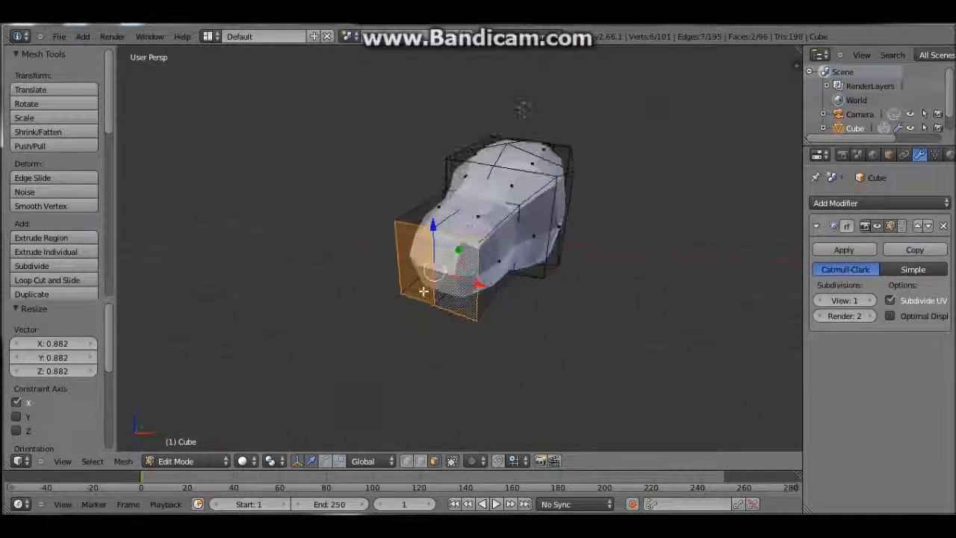
scroll(424, 292, up, 1)
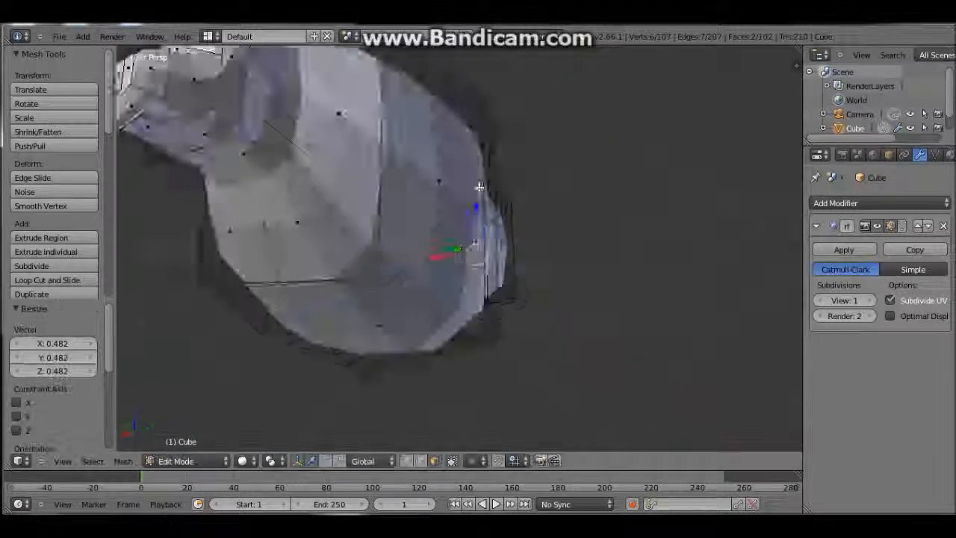
- Move the shrunken end faces 0.188 along Y, back toward the body
middle_drag(479, 188, 447, 281)
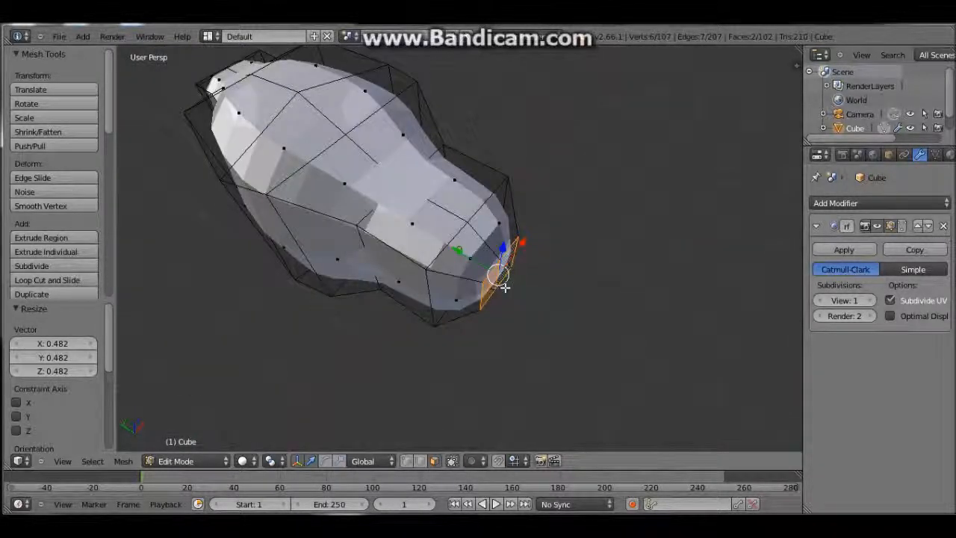
key(g)
key(y)
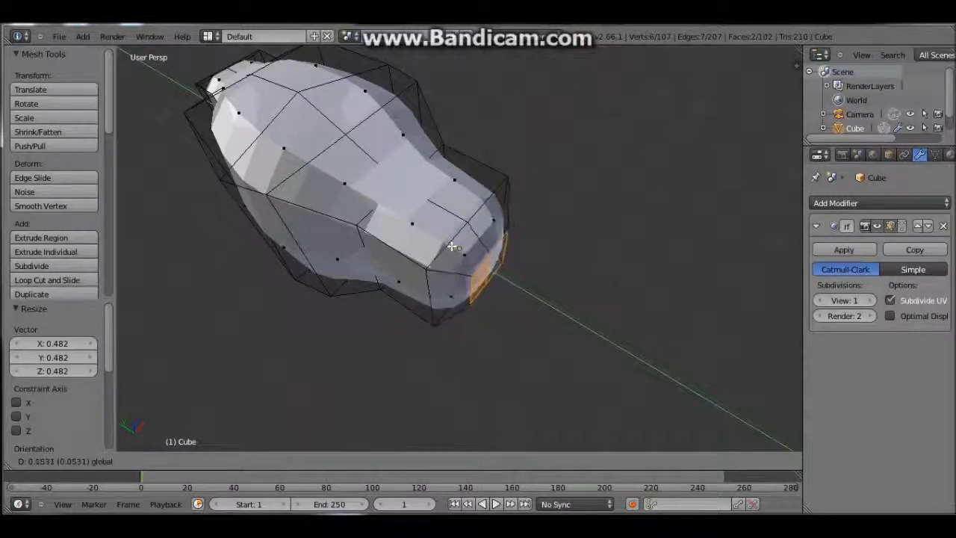
click(575, 255)
middle_drag(536, 277, 626, 317)
middle_drag(449, 263, 427, 343)
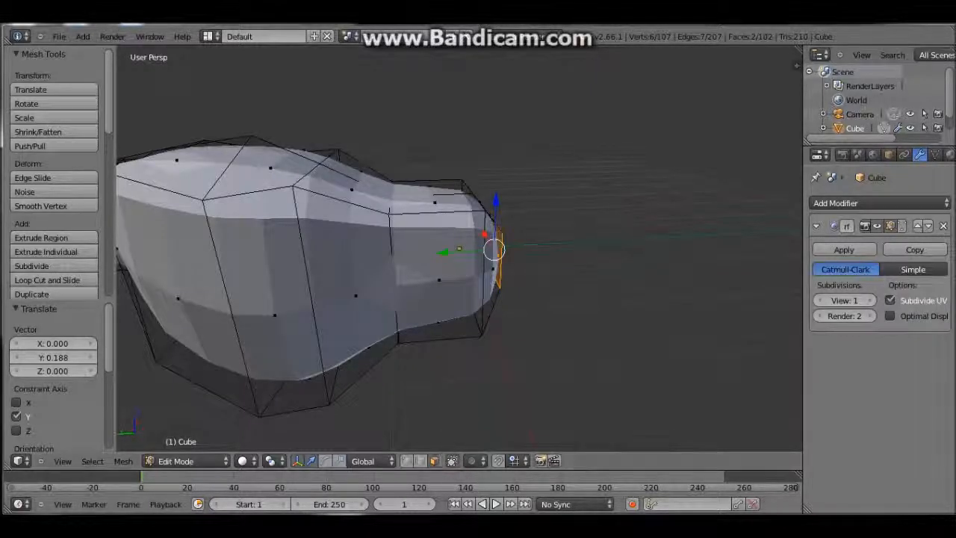
- Raise the two upper vertices at the neck near the rounded end 0.09482 along Z and clear the selection
right_click(388, 218)
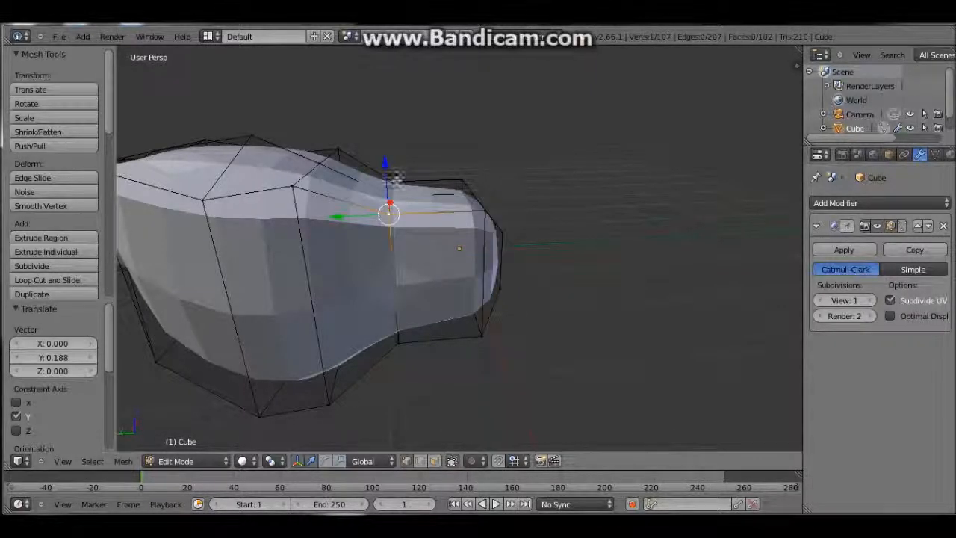
key(g)
key(z)
key(Escape)
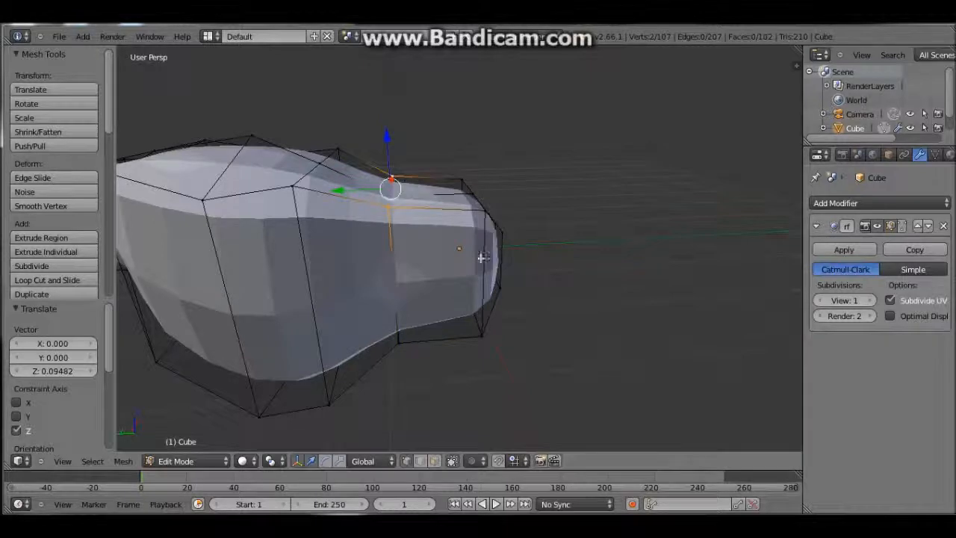
key(a)
middle_drag(385, 149, 497, 279)
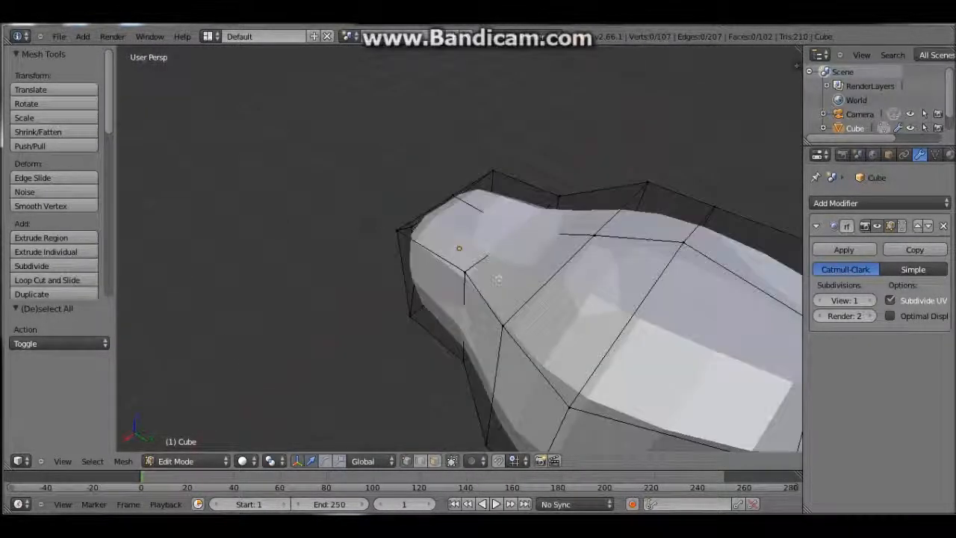
- Save the project as "Walrus the.blend" on the C: drive
click(59, 36)
click(109, 140)
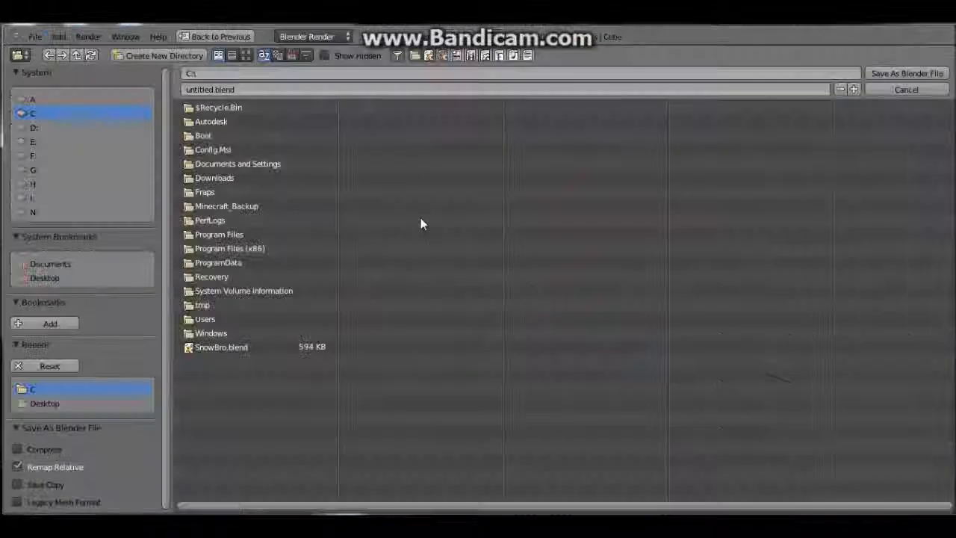
click(298, 90)
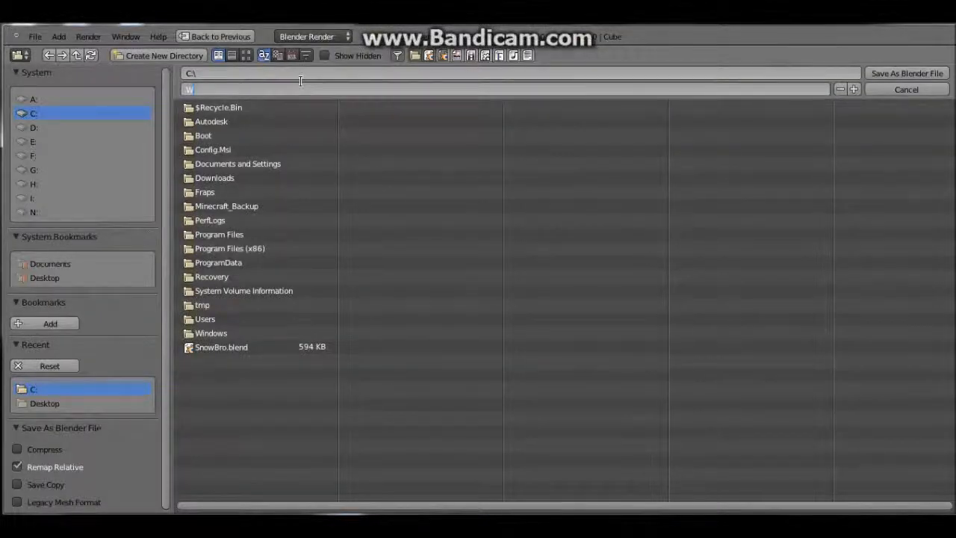
text(Walrus the)
key(Return)
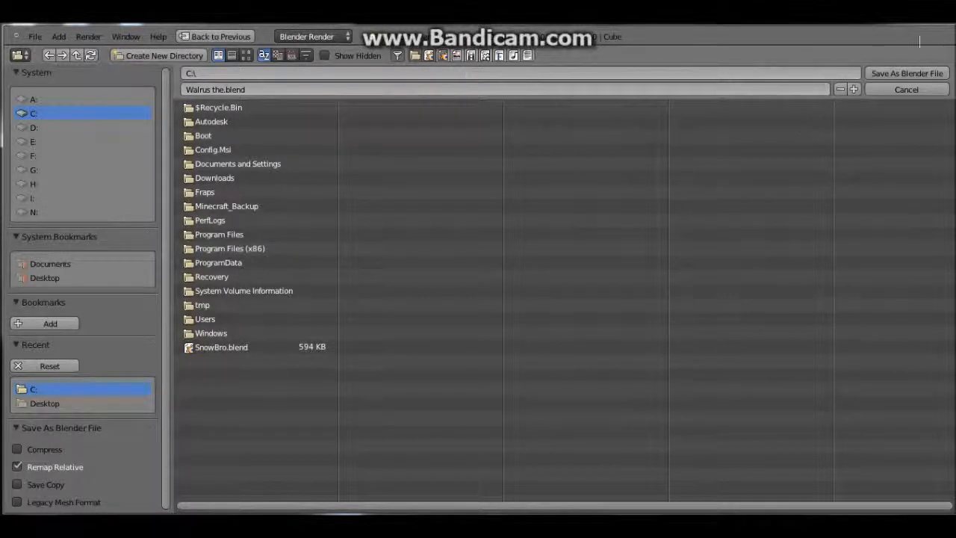
click(900, 73)
- Show the mesh as wireframe and lasso-select the outer faces along one side of the body
middle_drag(523, 187, 611, 310)
key(x)
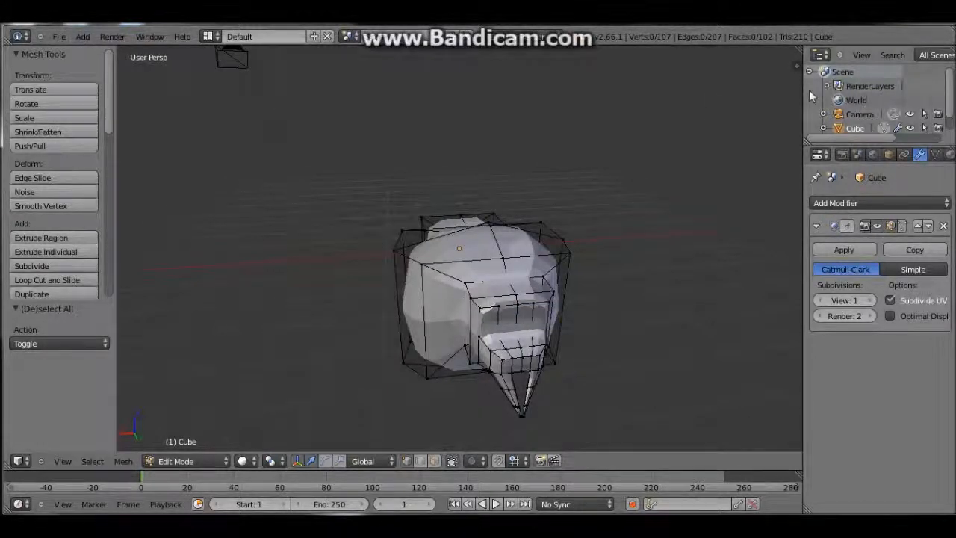
key(z)
mouse_move(606, 235)
middle_down()
mouse_move(585, 269)
mouse_move(573, 330)
mouse_move(595, 257)
middle_up()
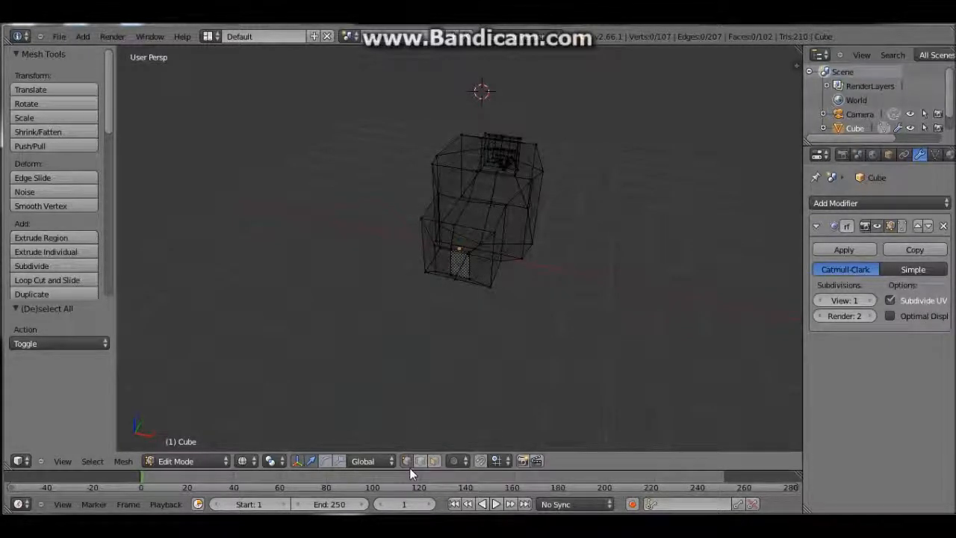
middle_drag(560, 152, 465, 68)
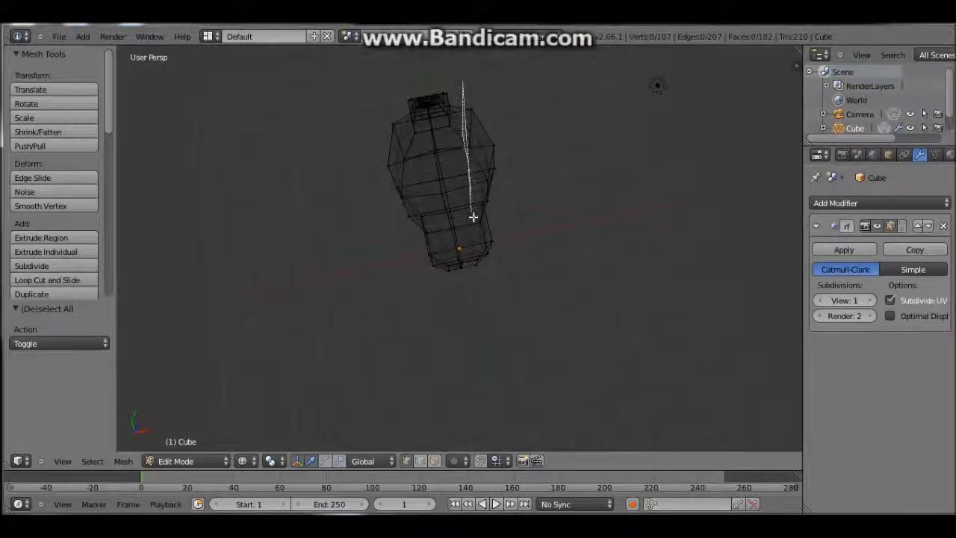
mouse_move(475, 266)
ctrl+mouse_down()
mouse_move(584, 161)
mouse_move(478, 108)
ctrl+mouse_up()
mouse_move(484, 154)
middle_down()
mouse_move(299, 82)
mouse_move(259, 41)
mouse_move(458, 166)
middle_up()
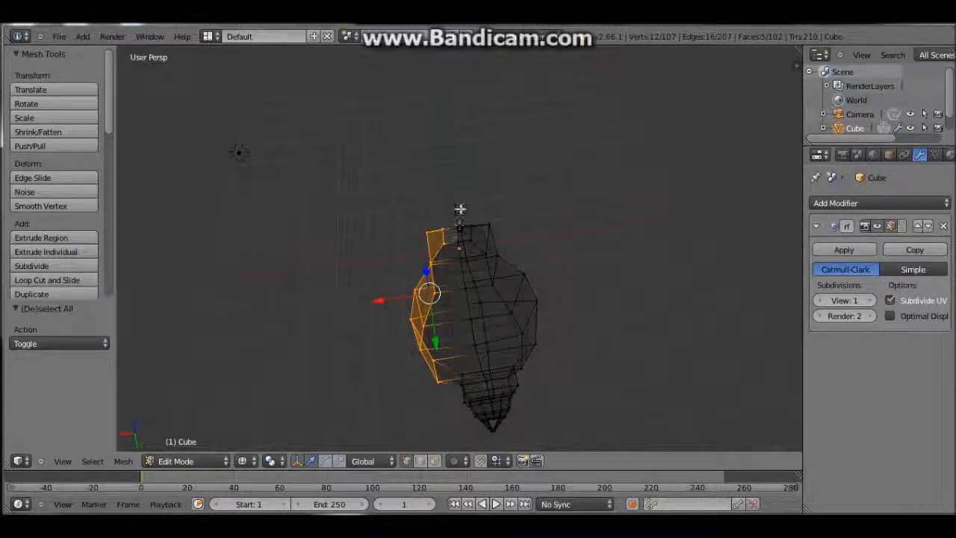
- Return to solid shading and add the remaining faces on that side of the body and neck to the selection
middle_drag(459, 329, 452, 224)
middle_drag(486, 319, 508, 297)
scroll(521, 305, up, 3)
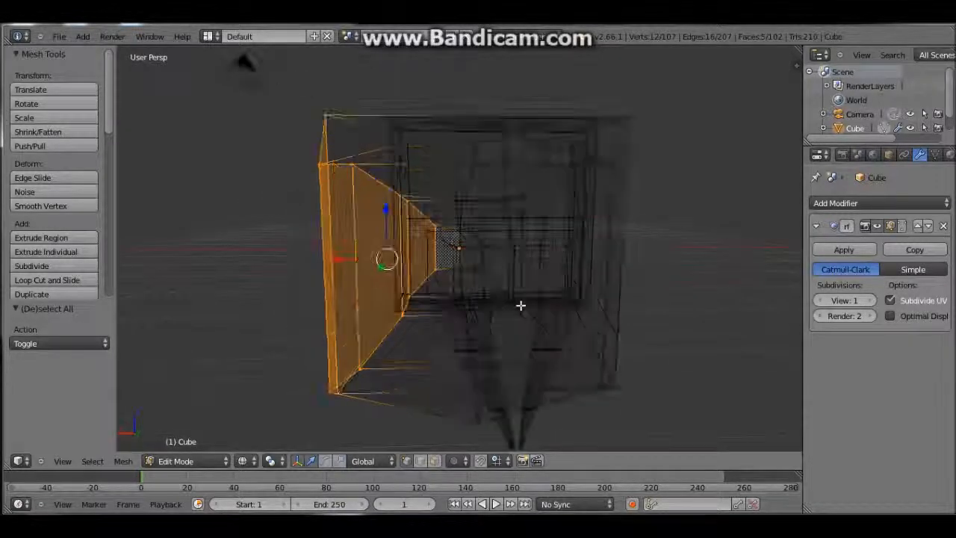
scroll(504, 235, down, 4)
mouse_move(501, 227)
middle_down()
mouse_move(495, 309)
mouse_move(440, 226)
middle_up()
key(z)
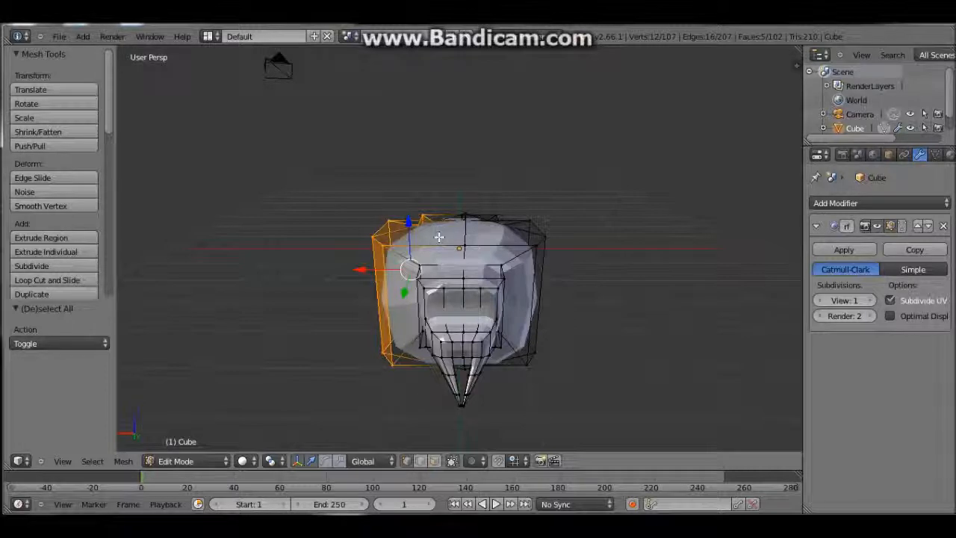
middle_drag(337, 134, 506, 188)
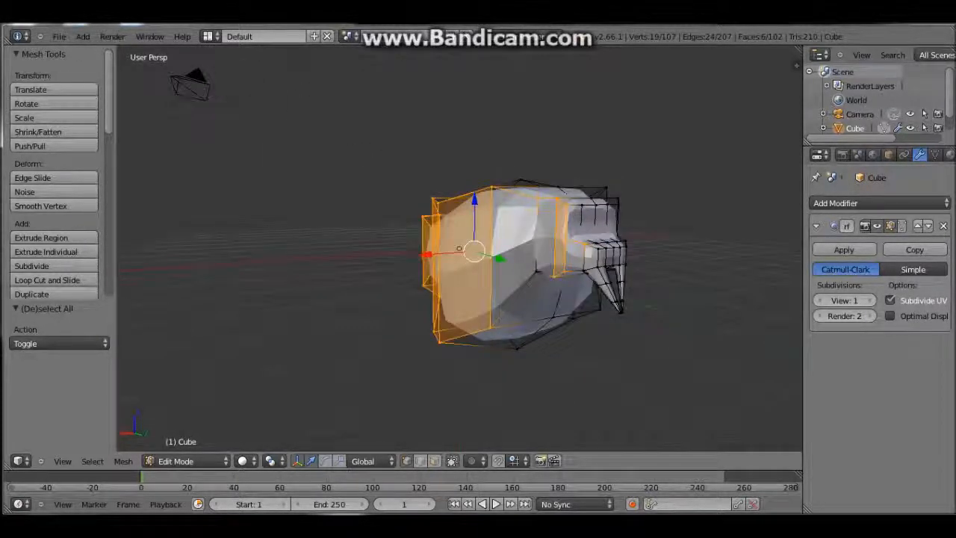
shift+right_click(538, 269)
middle_drag(577, 232, 571, 256)
scroll(618, 267, up, 2)
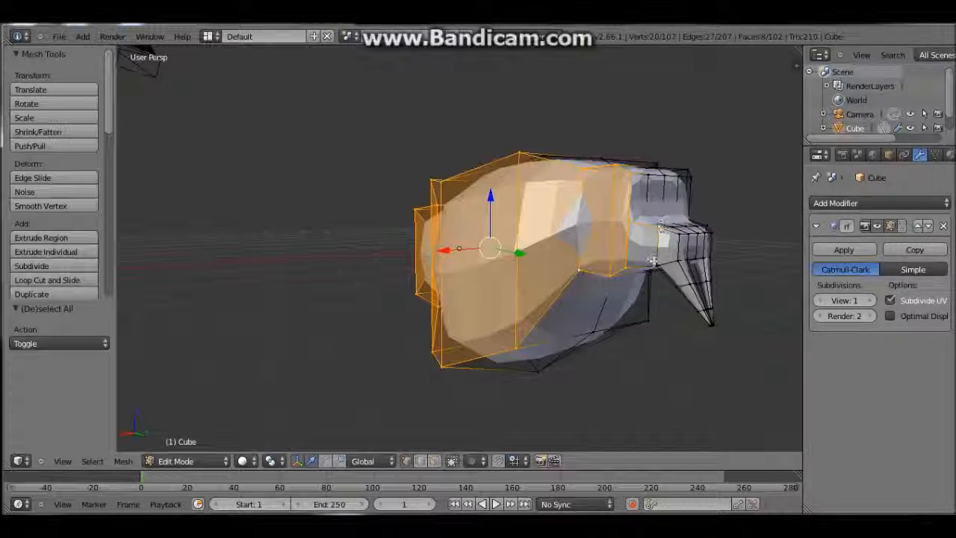
scroll(694, 267, up, 3)
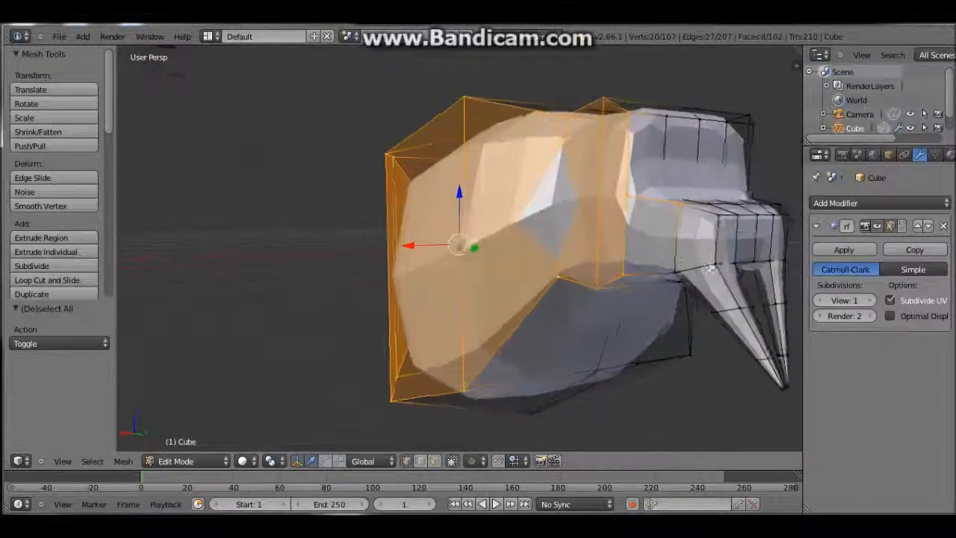
- Add the snout and prong faces on the same side to the selection and delete all the selected vertices
middle_drag(688, 276, 657, 138)
shift+right_click(654, 140)
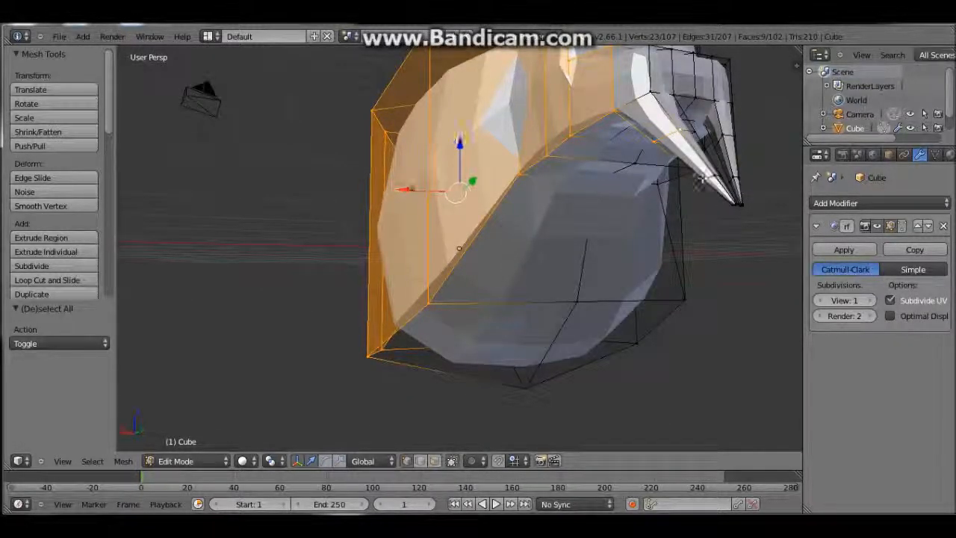
shift+right_click(721, 176)
shift+right_click(735, 203)
shift+right_click(650, 89)
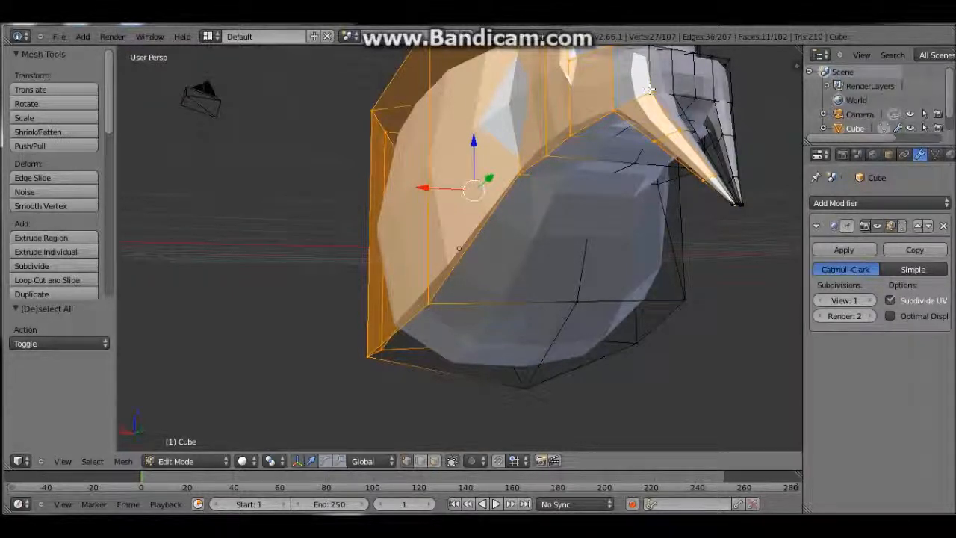
middle_drag(724, 182, 593, 269)
shift+right_click(541, 305)
middle_drag(541, 305, 455, 187)
middle_drag(386, 159, 415, 196)
key(x)
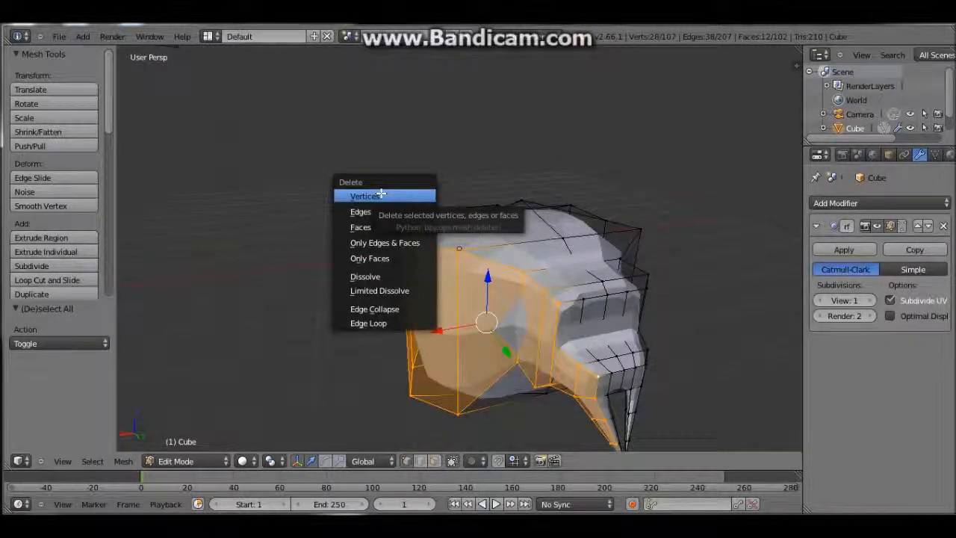
click(381, 195)
- Select the leftover vertices of the removed half's prong and delete them
middle_drag(381, 195, 376, 400)
right_click(335, 415)
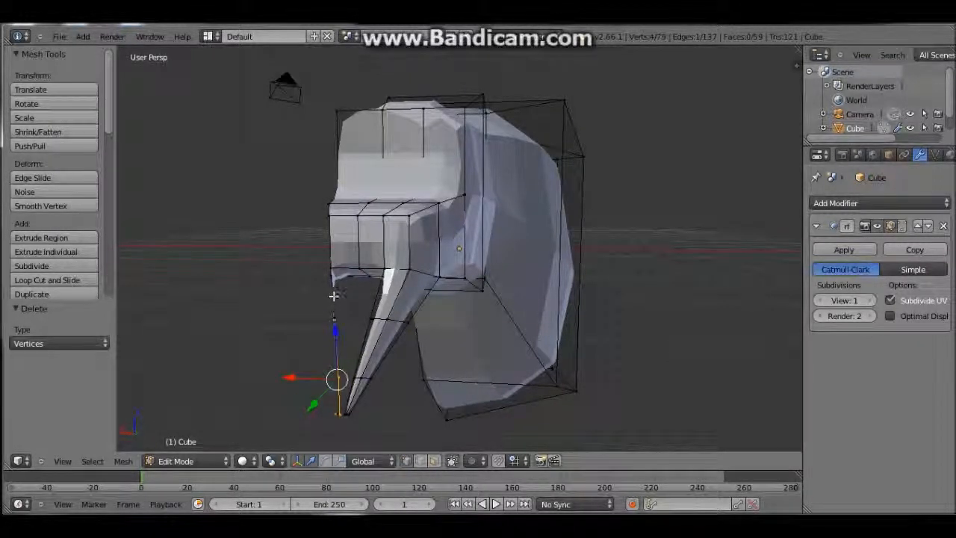
middle_drag(370, 323, 423, 267)
key(x)
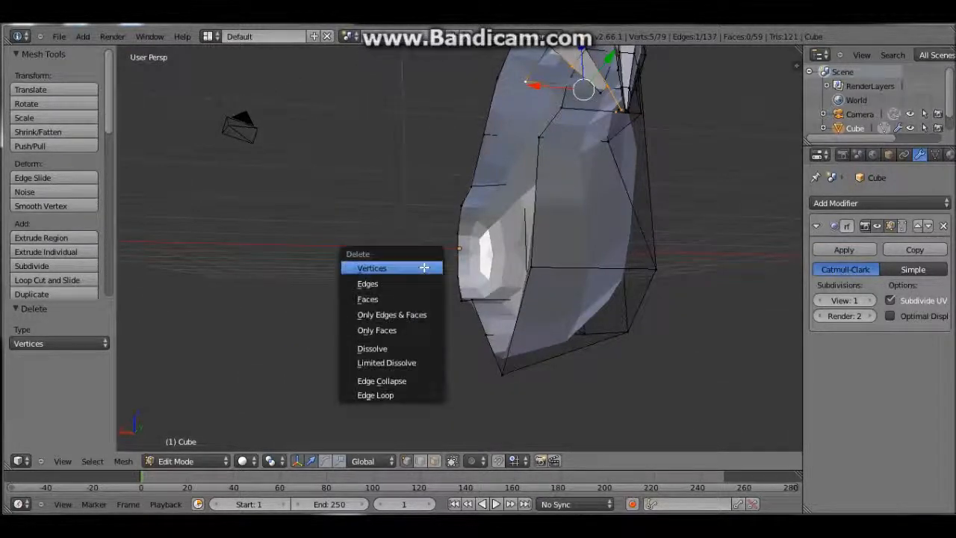
click(424, 267)
- Delete the two remaining stray vertices on the cut side one at a time
middle_drag(450, 186, 570, 97)
middle_drag(539, 222, 549, 221)
key(x)
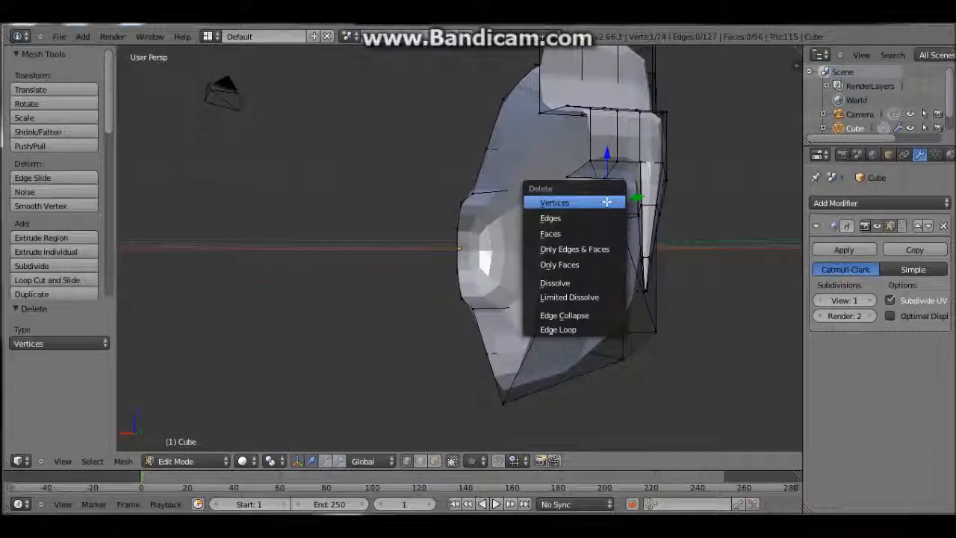
click(607, 202)
middle_drag(613, 242, 602, 252)
key(x)
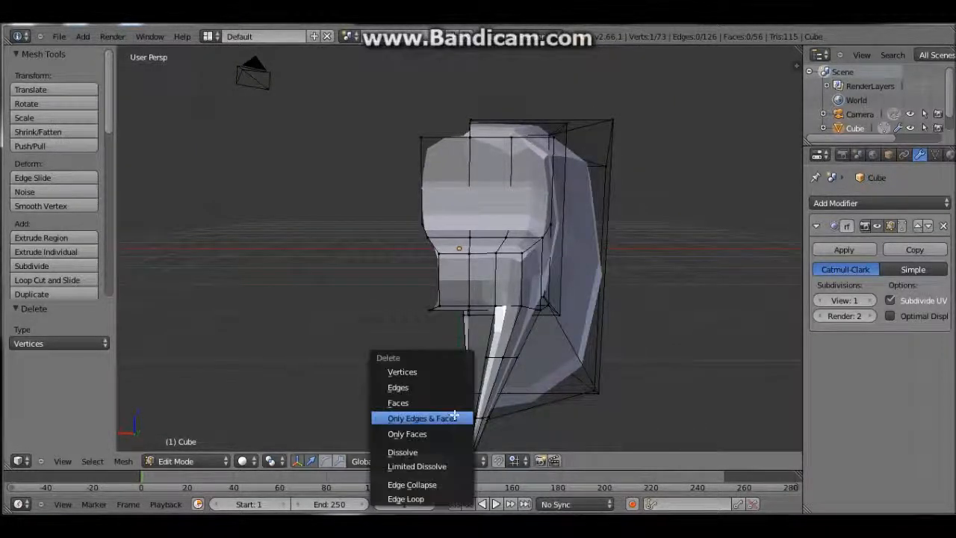
click(440, 373)
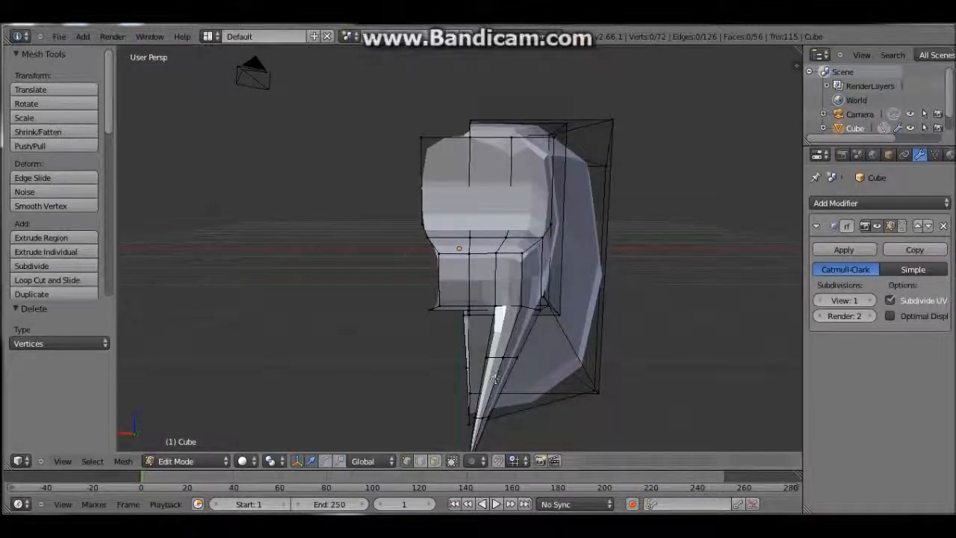
- Add a Mirror modifier to the remaining half of the mesh
click(876, 202)
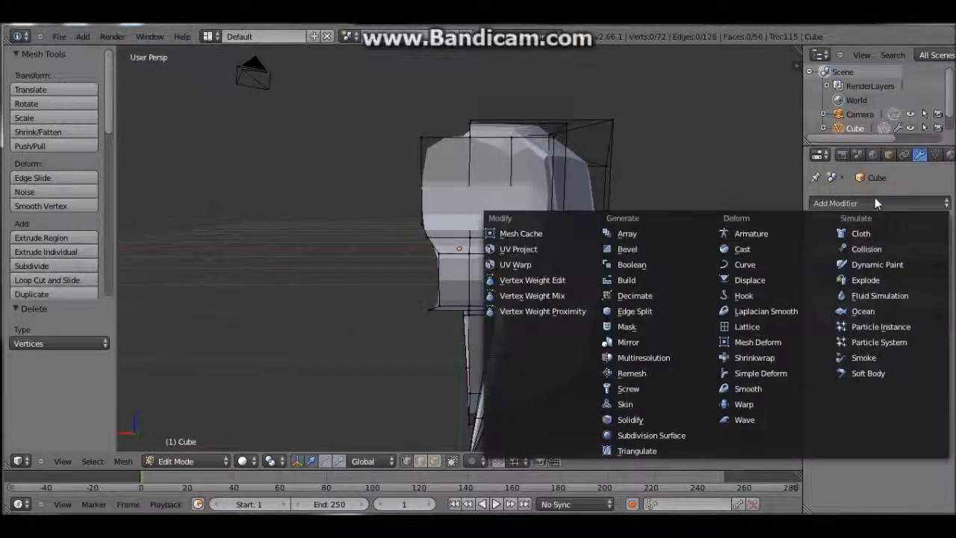
click(875, 205)
click(875, 203)
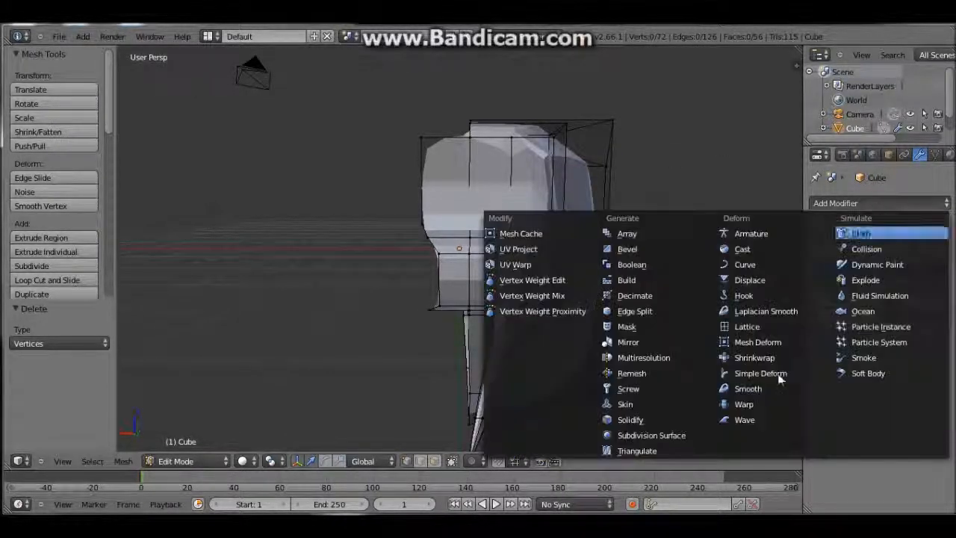
click(662, 342)
- Shift the whole half mesh slightly along X toward its mirrored copy to close the centre gap, then clear the selection
middle_drag(546, 292, 640, 256)
key(a)
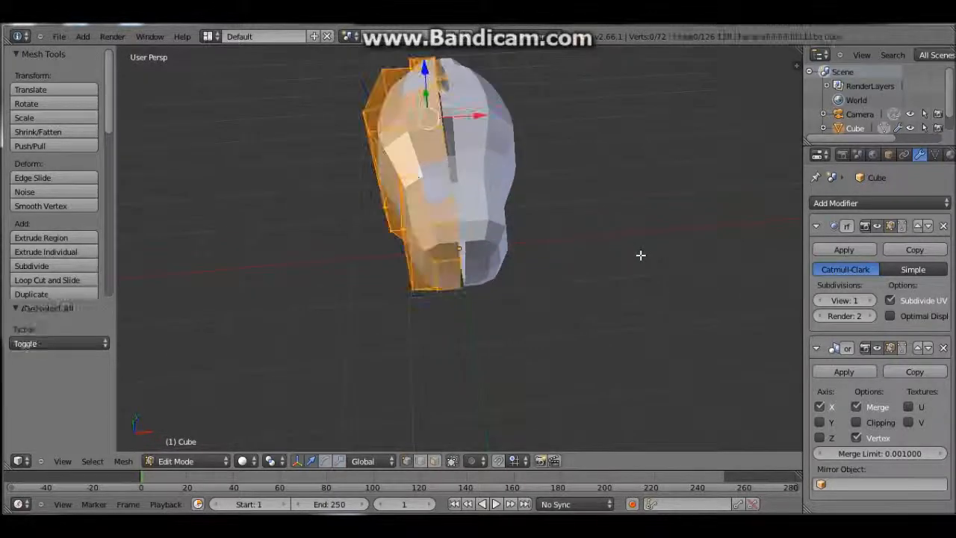
drag(476, 114, 479, 114)
middle_drag(493, 115, 520, 343)
key(a)
- Select a vertex at the prong's tip and show the mesh as wireframe
right_click(490, 375)
middle_drag(529, 367, 588, 348)
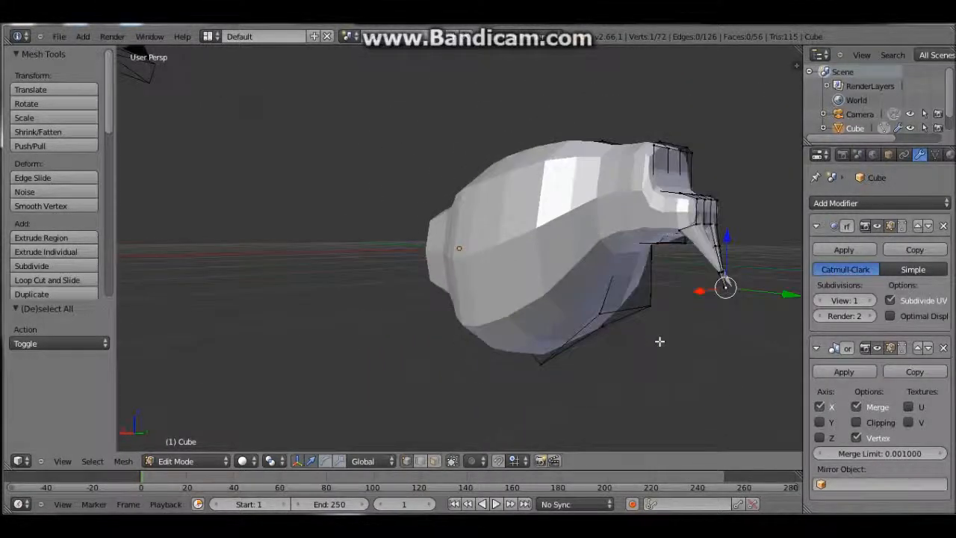
middle_drag(660, 342, 777, 274)
key(z)
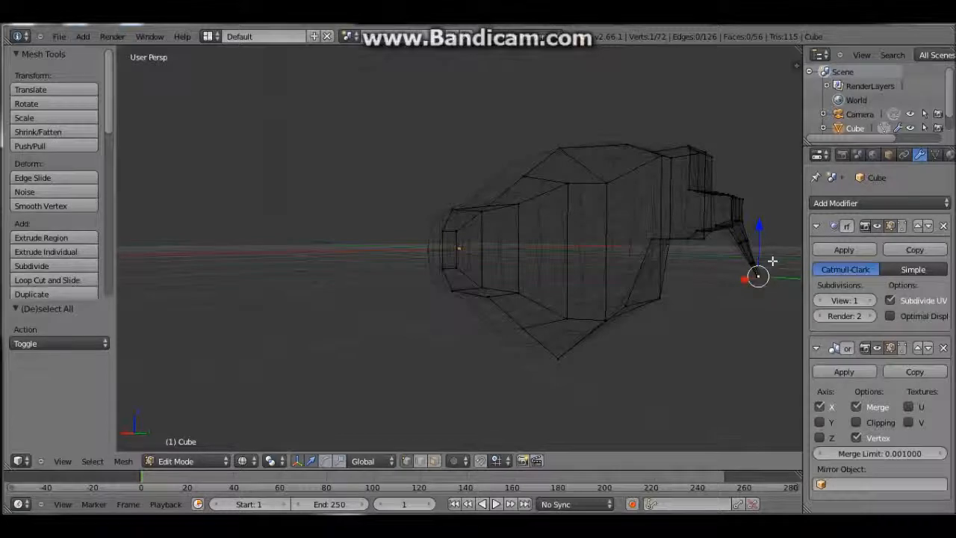
- Try to move the lower end of the prong along Z and clear the selection
ctrl+drag(735, 256, 755, 234)
mouse_move(755, 234)
middle_down()
mouse_move(725, 254)
mouse_move(752, 259)
mouse_move(778, 240)
middle_up()
key(g)
key(z)
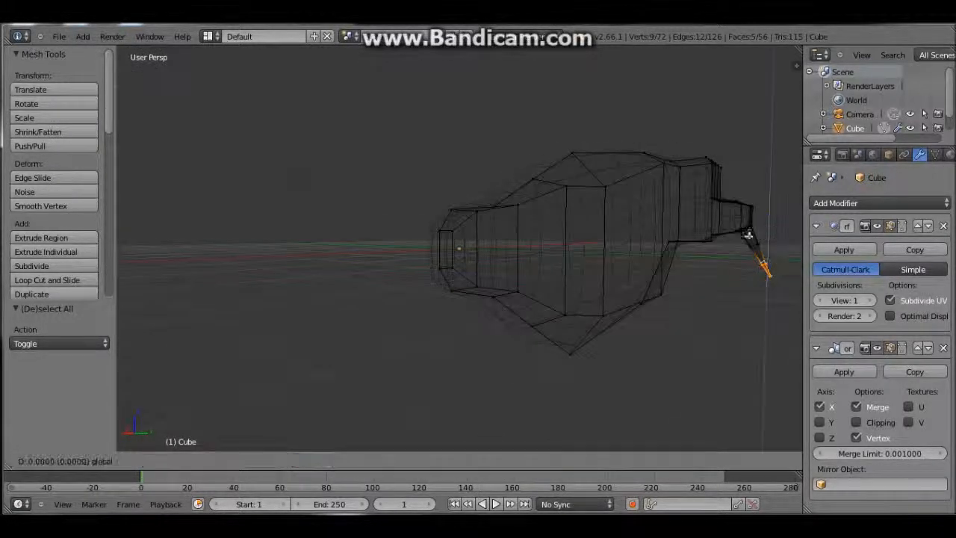
click(757, 256)
key(a)
key(a)
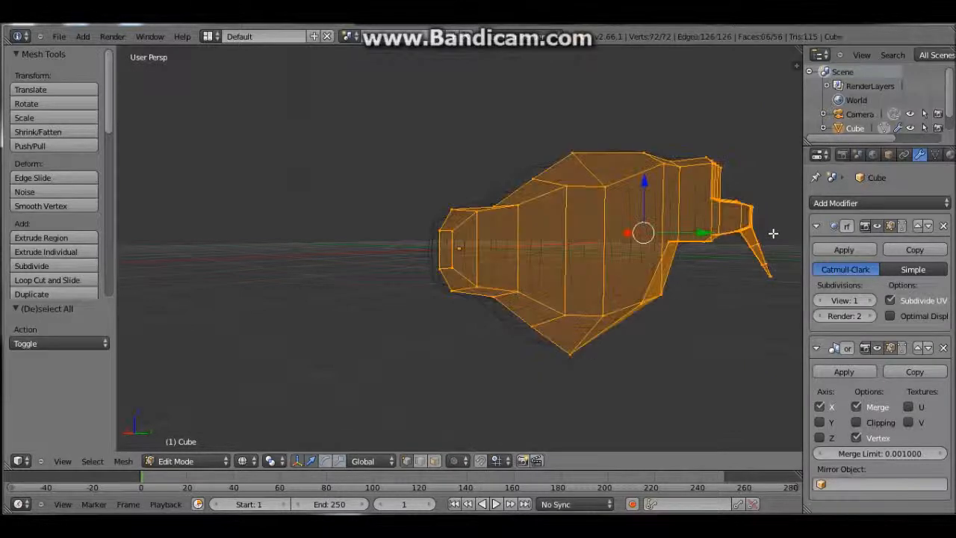
key(a)
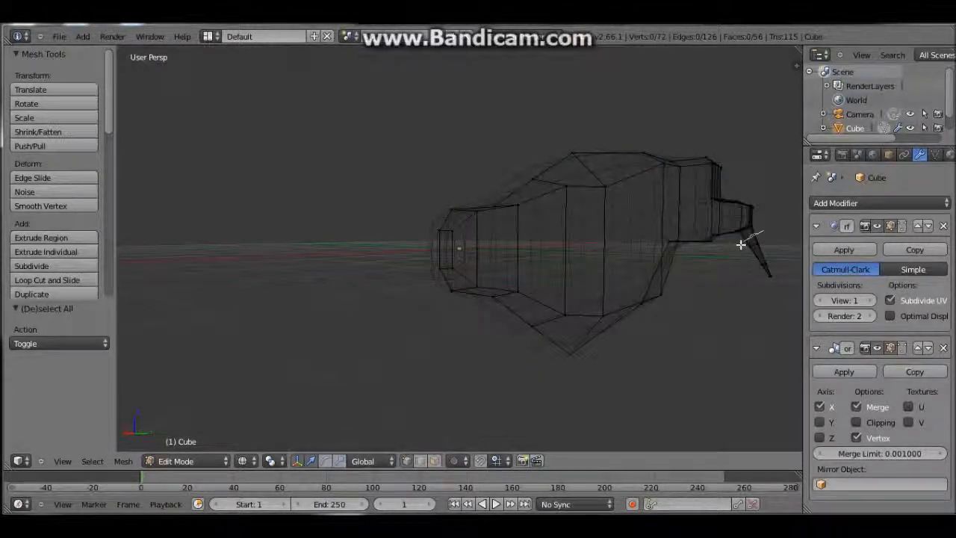
- Lasso-select the prong's lower part, shift it slightly along X, and check the solid mirrored model in Object Mode
ctrl+drag(763, 299, 777, 239)
mouse_move(777, 239)
middle_down()
mouse_move(728, 246)
mouse_move(709, 277)
middle_up()
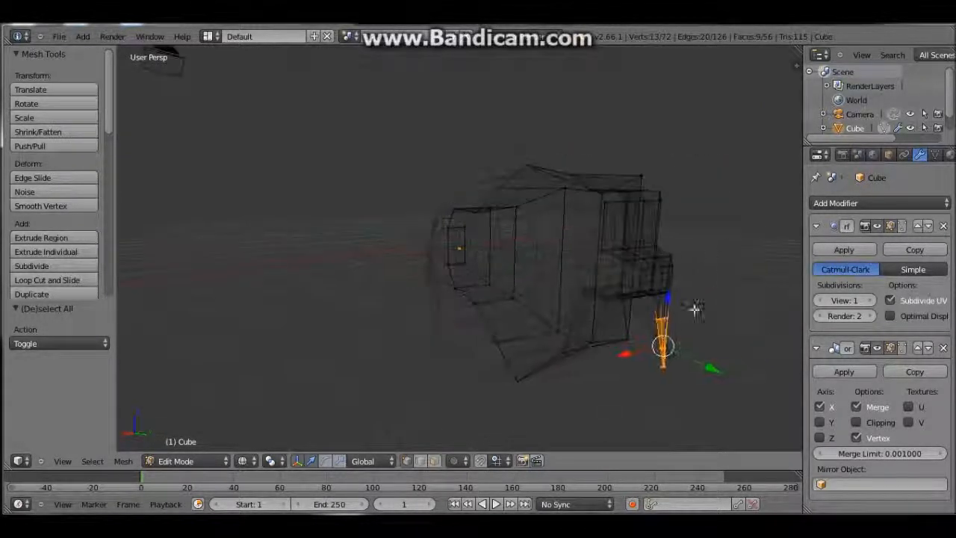
drag(647, 353, 654, 351)
key(z)
middle_drag(686, 345, 489, 340)
scroll(655, 335, up, 2)
key(Tab)
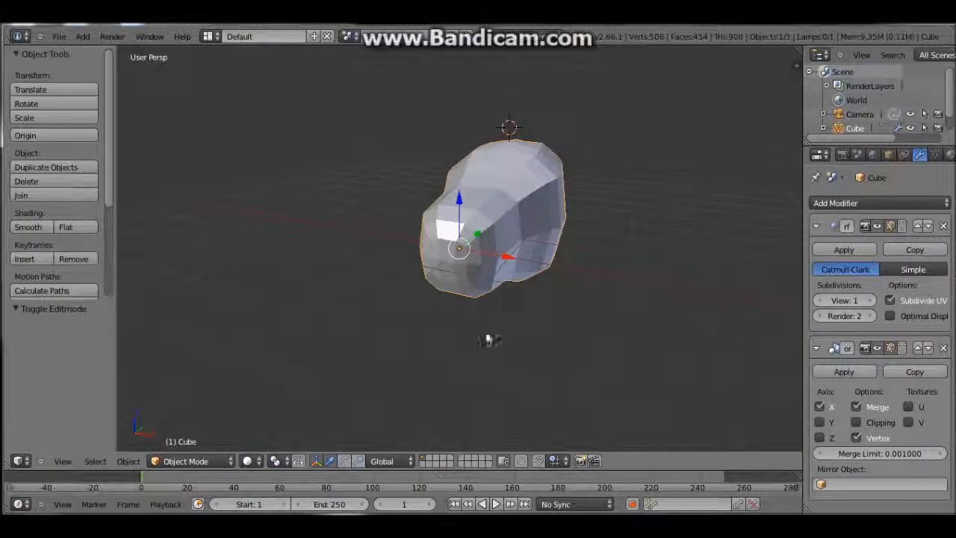
key(Tab)
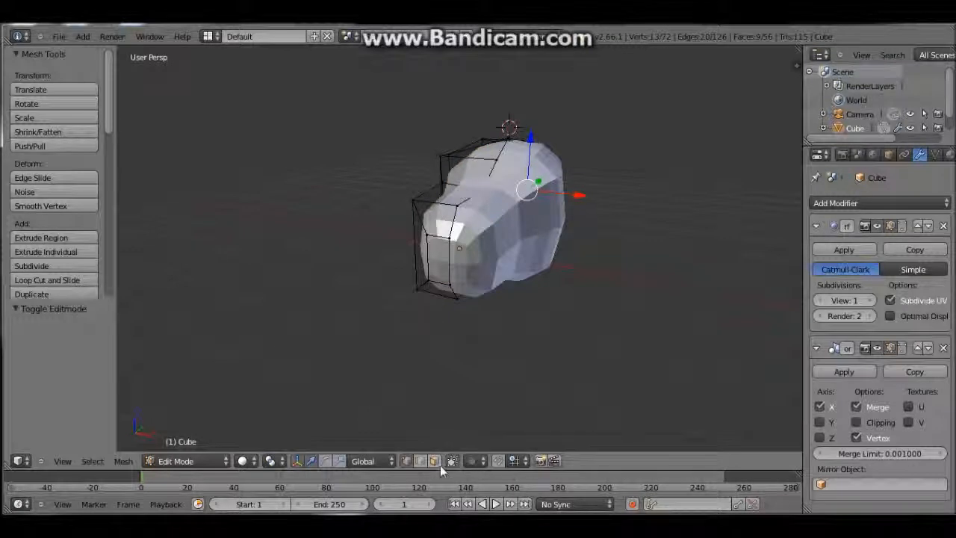
- Select the end face opposite the prongs in face mode and extrude it -0.849 along Y
middle_drag(482, 297, 456, 284)
right_click(447, 263)
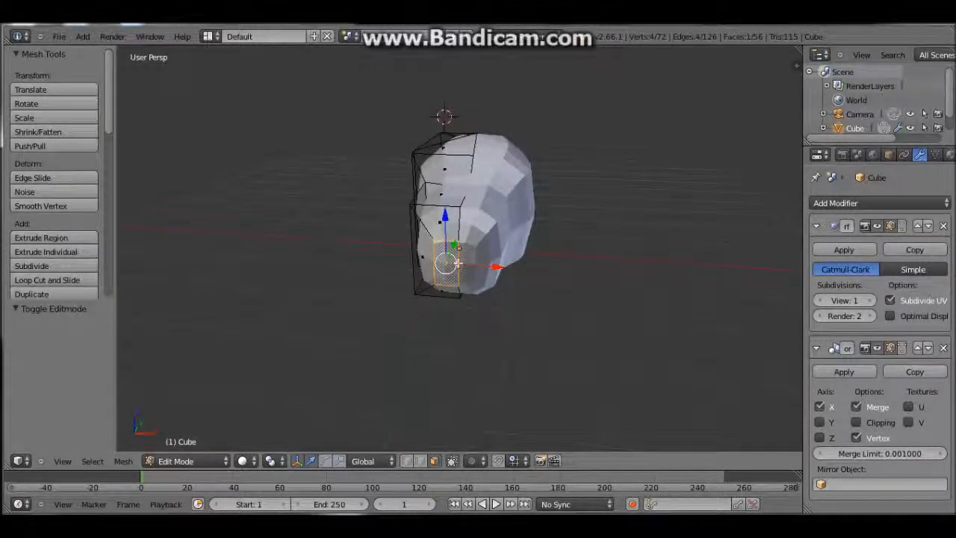
key(e)
click(442, 289)
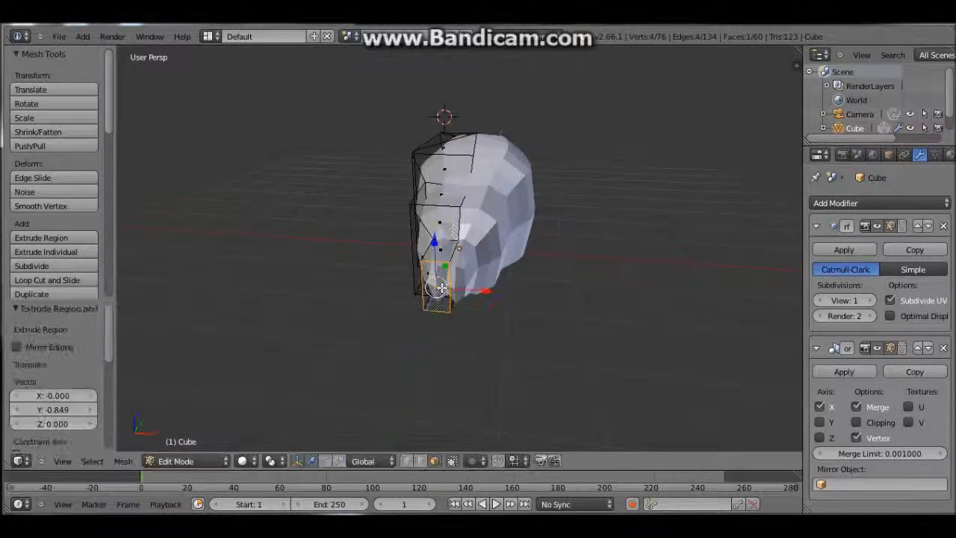
- Move the extruded end face -0.334 along X and 0.09947 along Y
key(g)
key(x)
click(459, 294)
middle_drag(460, 293, 493, 302)
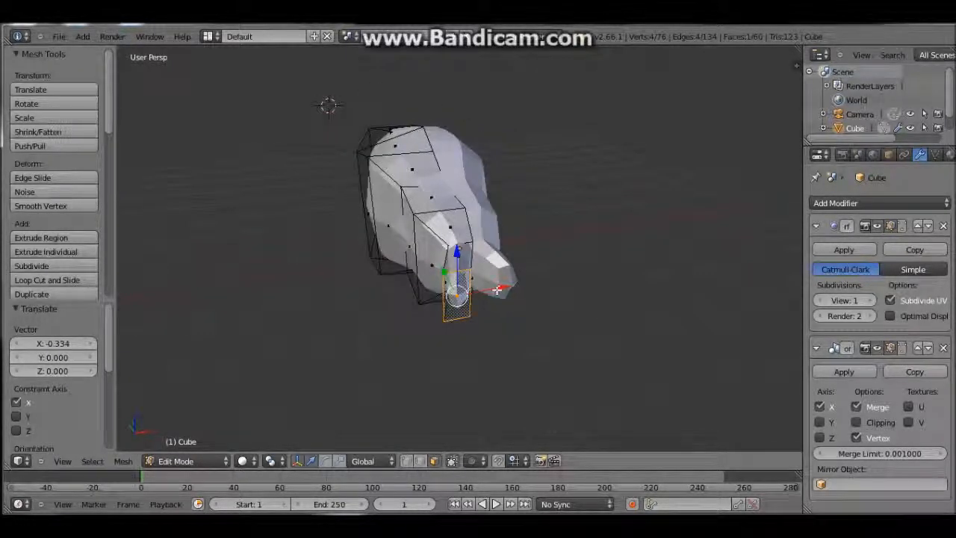
drag(441, 273, 439, 268)
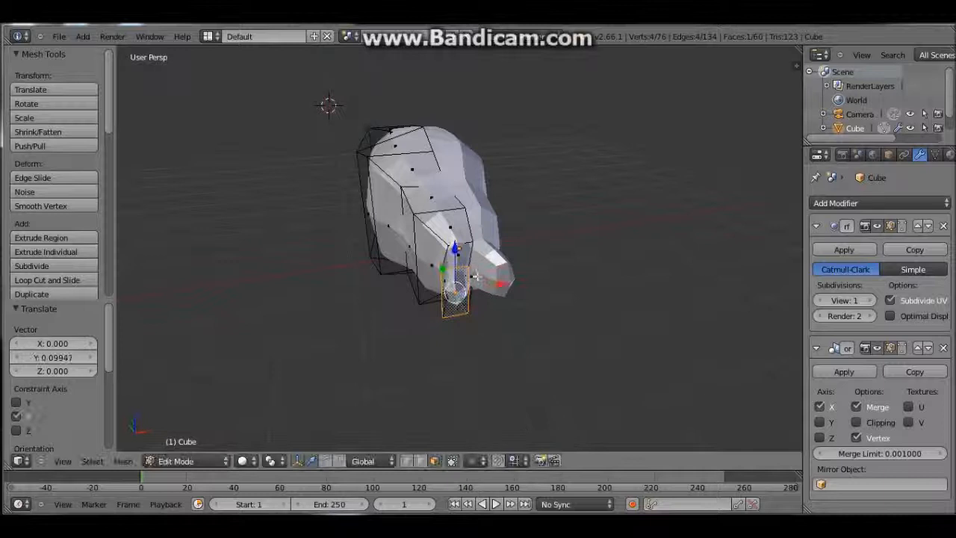
- Move the rear end face 0.108 along X and extrude it -0.222 along Y
drag(491, 286, 496, 285)
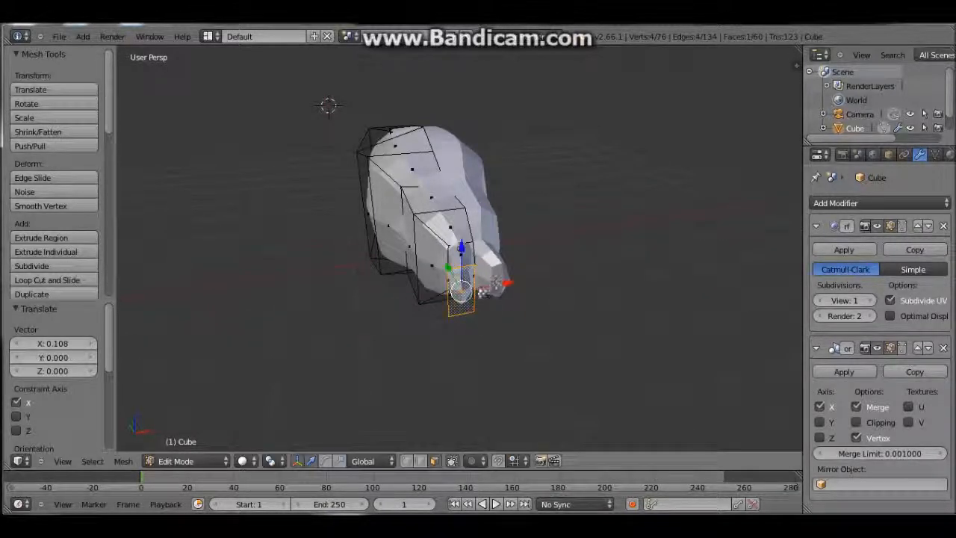
key(e)
click(474, 305)
middle_drag(481, 299, 508, 286)
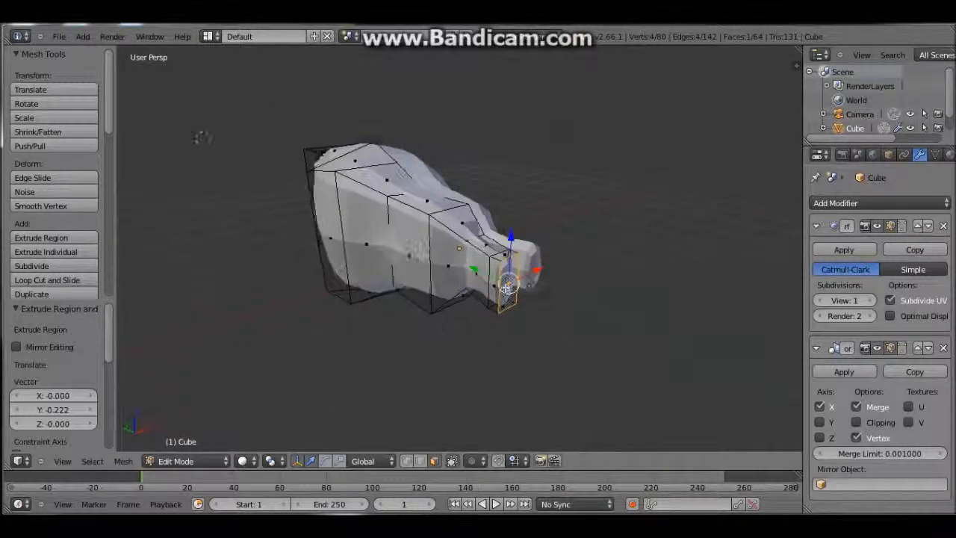
- Extrude the rear flipper sideways twice along X, by -0.625 and by -0.267
key(e)
click(484, 294)
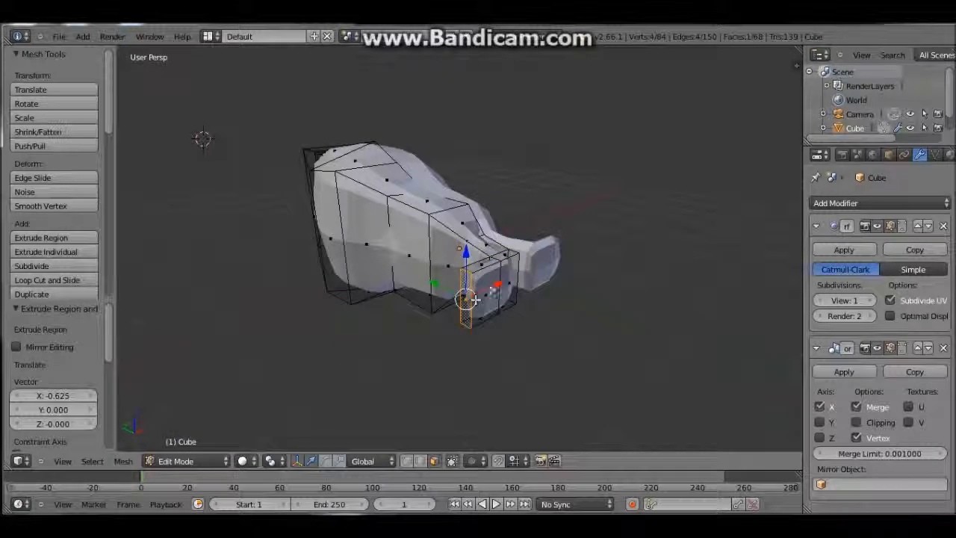
key(e)
click(476, 304)
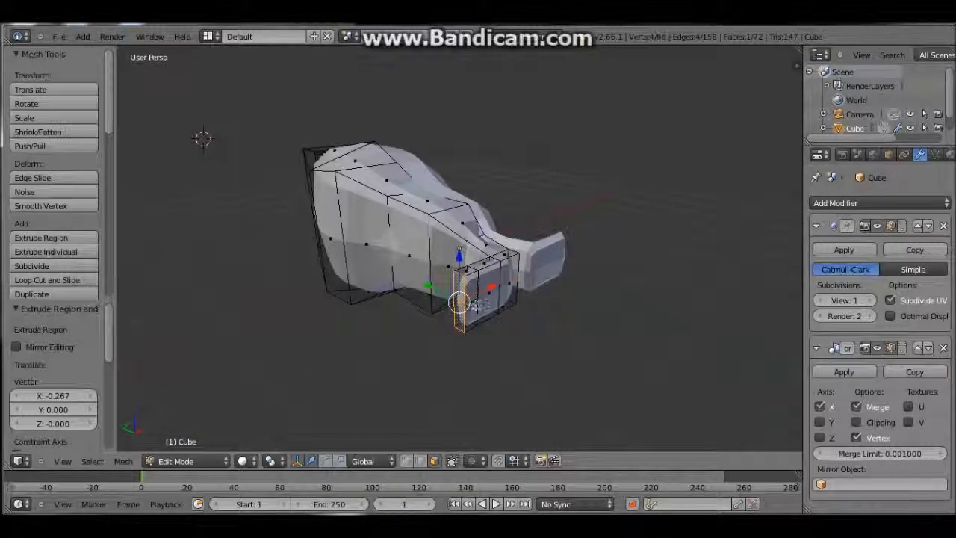
- Scale the rear flipper's end face to 0.502, extrude it once more and scale the tip to 0.617
key(s)
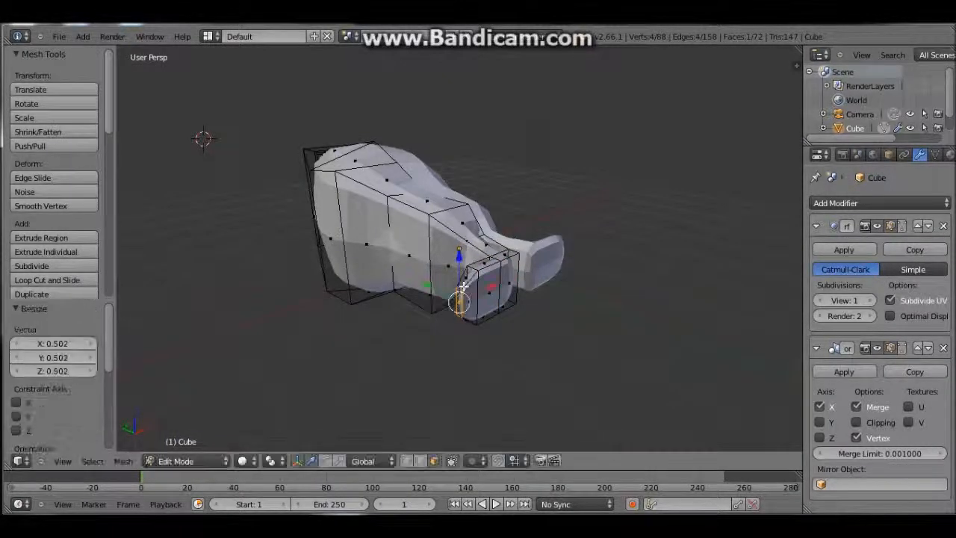
key(e)
click(485, 319)
key(s)
click(493, 306)
- Subdivide the large face on the side of the body with one cut
middle_drag(494, 306, 364, 221)
key(w)
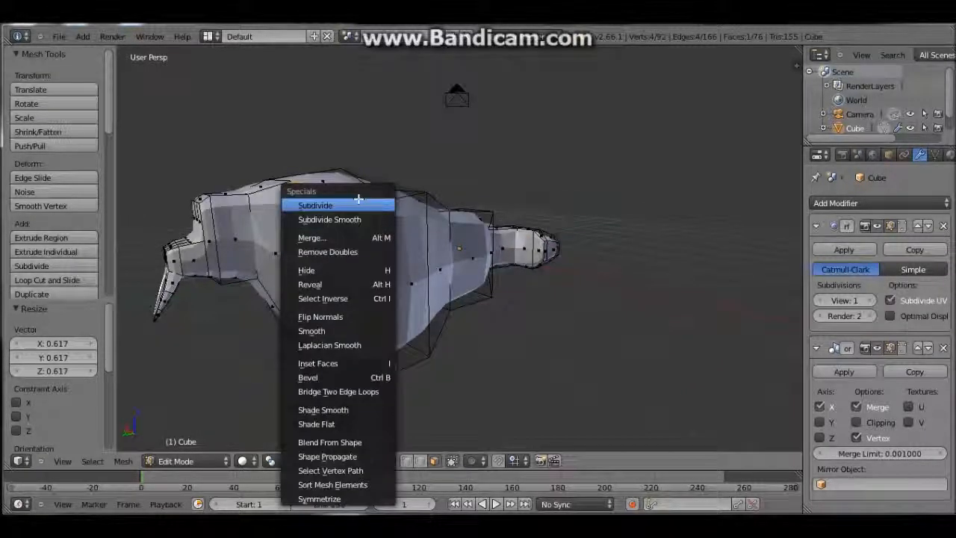
click(336, 205)
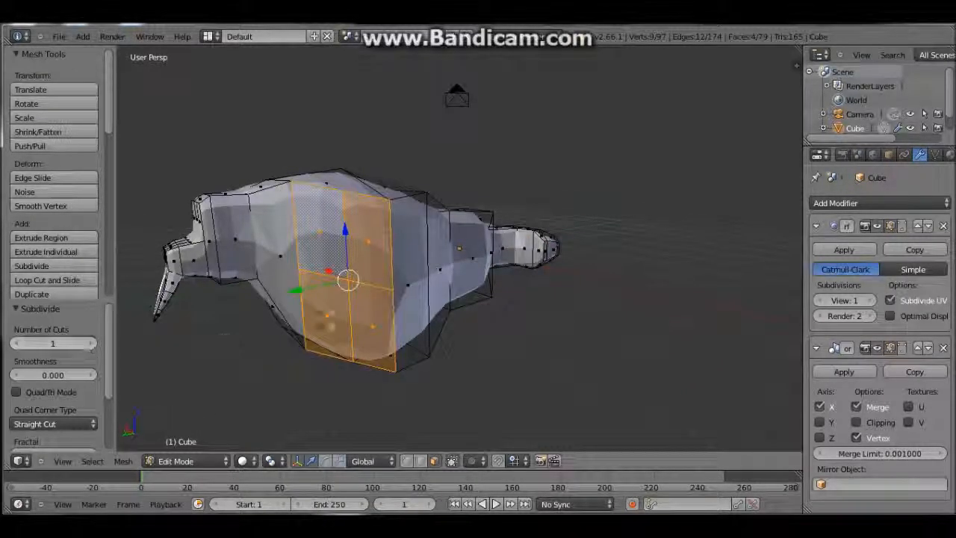
click(92, 343)
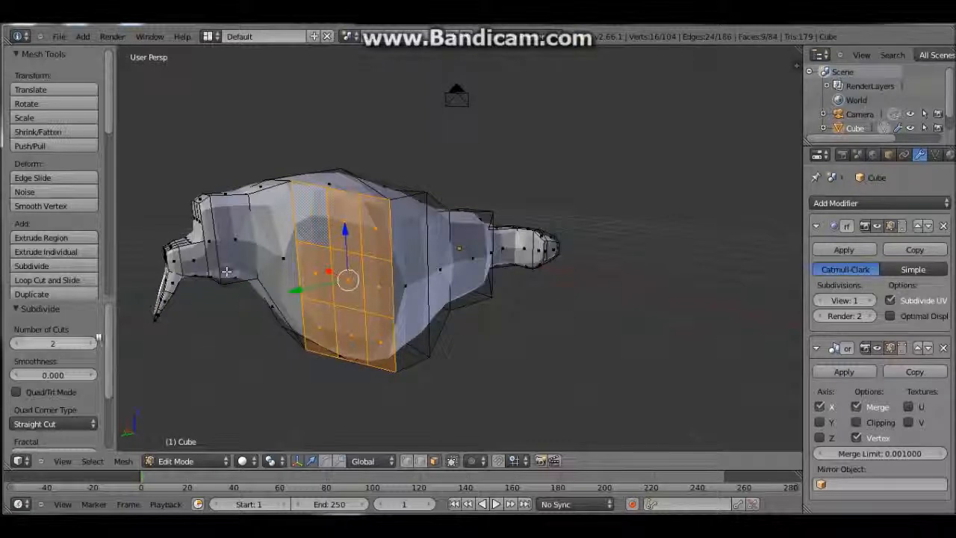
click(14, 342)
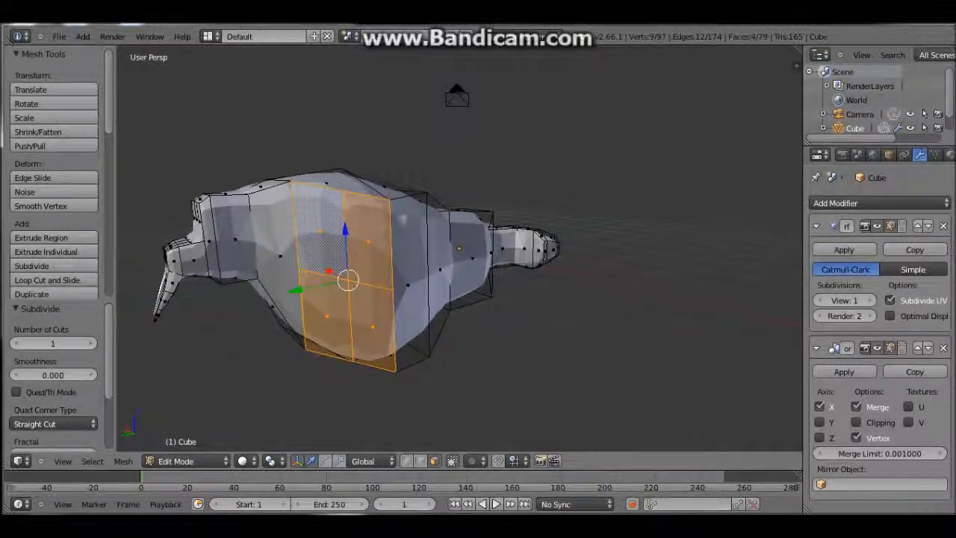
- Extrude the subdivided side faces outward by -0.269 along X and 0.0939 along Y and scale them to 0.479
middle_drag(403, 225, 424, 233)
key(e)
click(440, 186)
key(s)
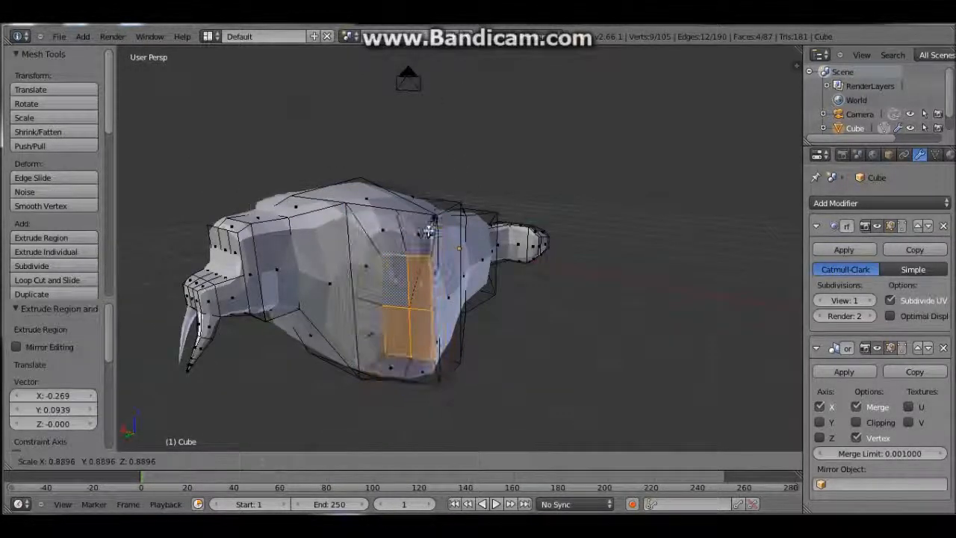
click(418, 265)
- Extrude the side faces farther outward to start a front flipper and scale the end to 0.818
middle_drag(419, 265, 524, 245)
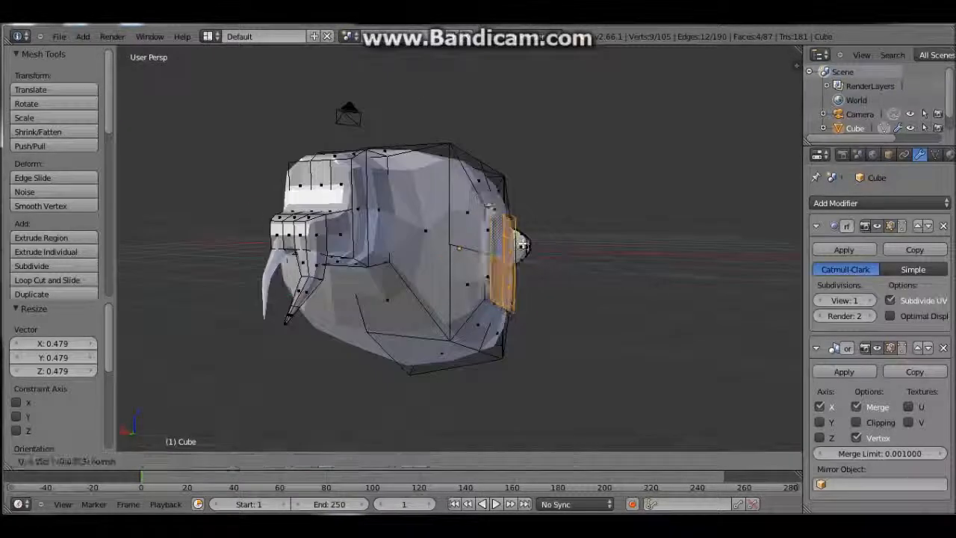
key(e)
click(537, 245)
key(s)
click(543, 210)
- Extrude the front flipper outward in two more tapering segments, scaling the last end to 0.627
key(e)
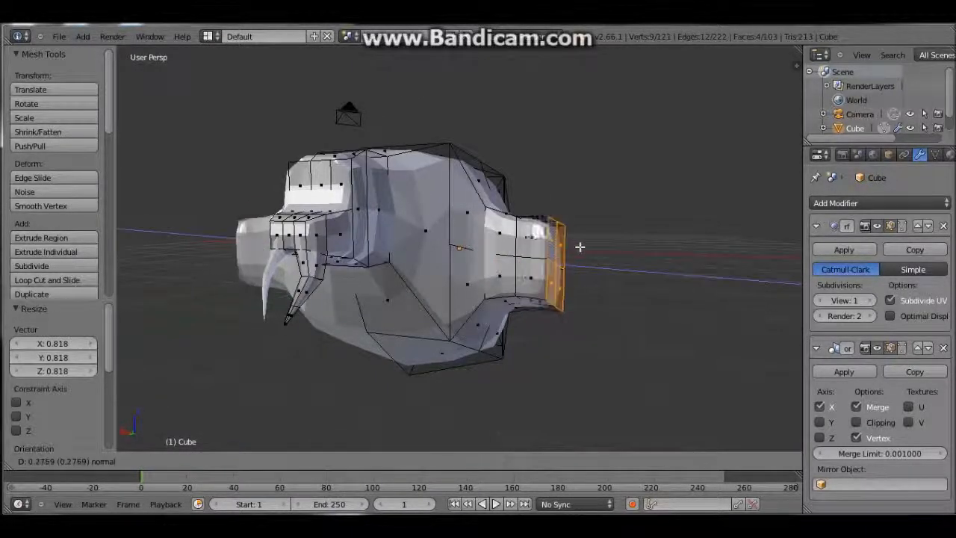
click(573, 224)
key(s)
click(589, 253)
click(601, 224)
key(s)
click(596, 248)
- Extrude the front flipper's tip outward and scale its end to 0.474
key(e)
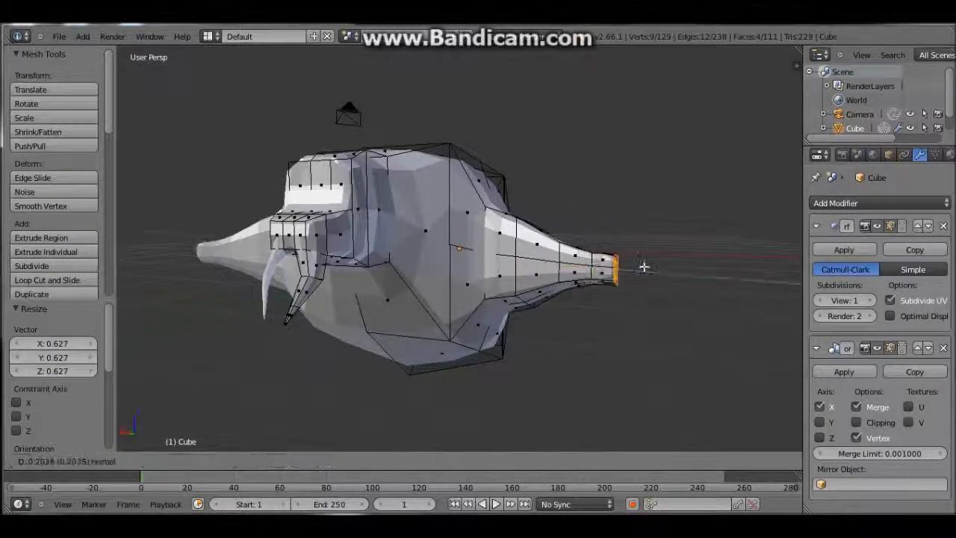
click(644, 266)
key(s)
click(636, 270)
middle_drag(636, 270, 545, 295)
scroll(426, 304, up, 4)
scroll(453, 296, down, 2)
scroll(452, 295, down, 1)
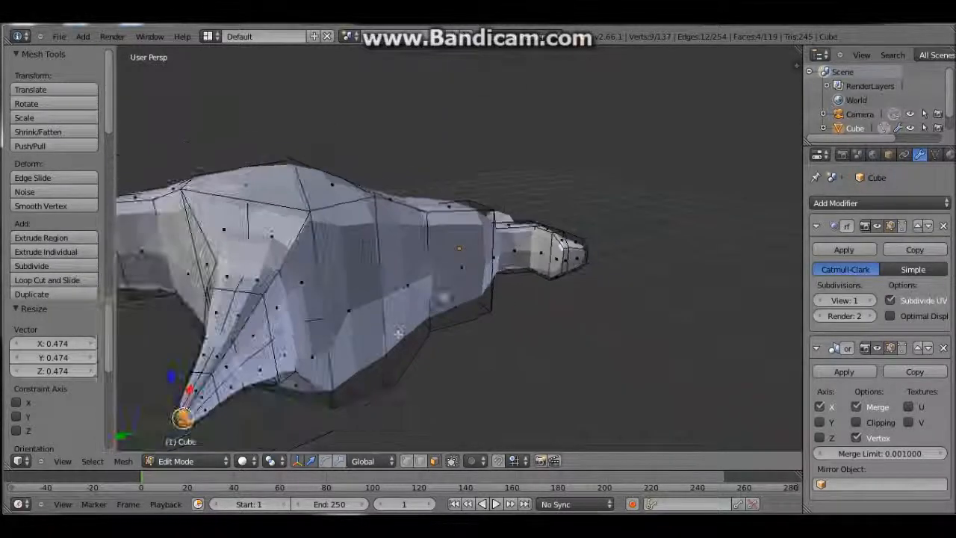
middle_drag(224, 314, 329, 258)
key(a)
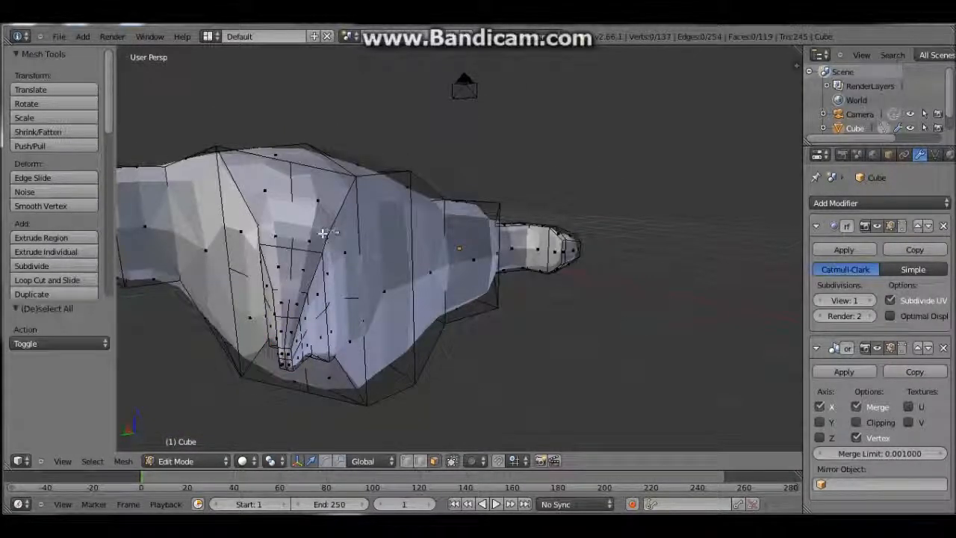
mouse_move(282, 360)
ctrl+mouse_down()
mouse_move(393, 114)
mouse_move(351, 149)
ctrl+mouse_up()
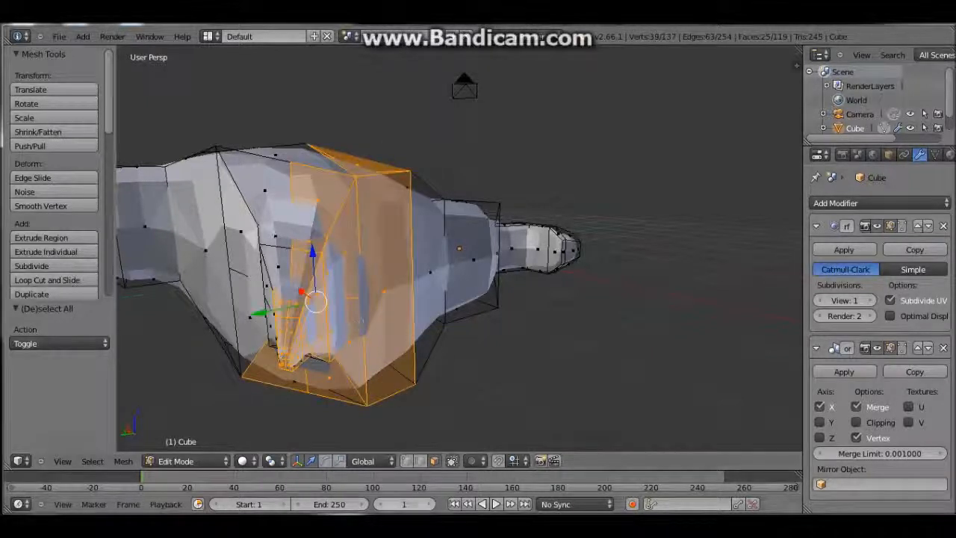
key(a)
- Select the three vertices on the rear edge of the front flipper's base and move them -0.281 along Y
middle_drag(284, 293, 271, 273)
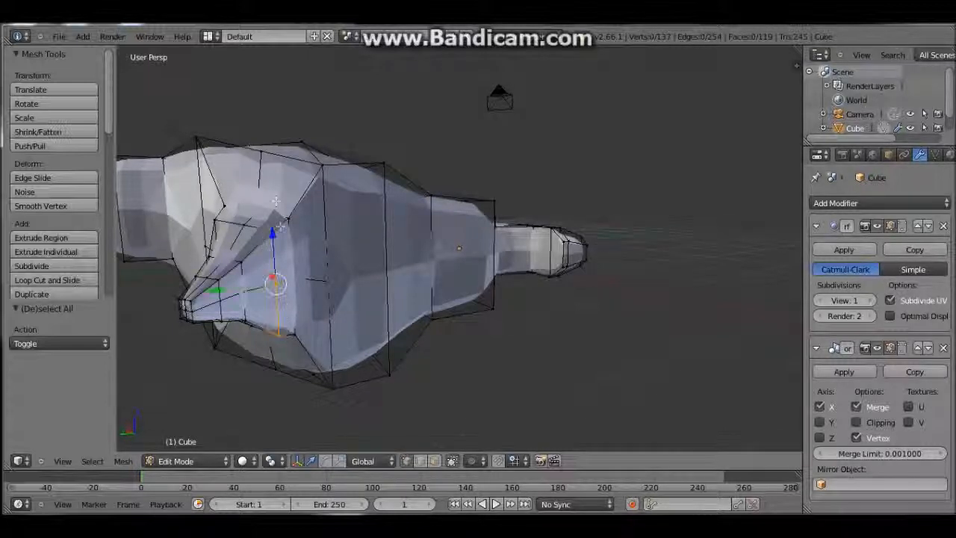
middle_drag(280, 226, 297, 205)
middle_drag(348, 231, 288, 287)
key(shift+d)
key(y)
click(287, 288)
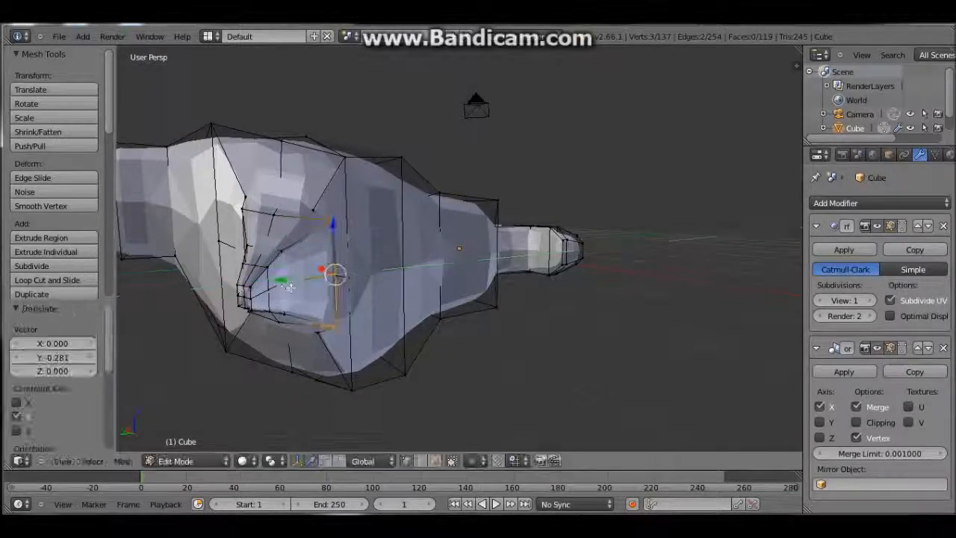
- Select the next three vertices along the front flipper's rear edge and move them -0.154 along Y
key(a)
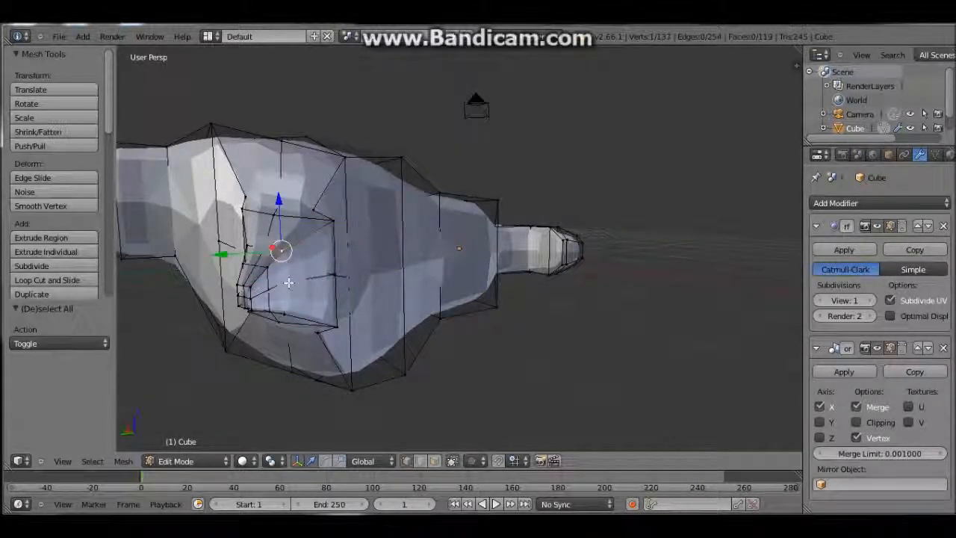
shift+right_click(282, 308)
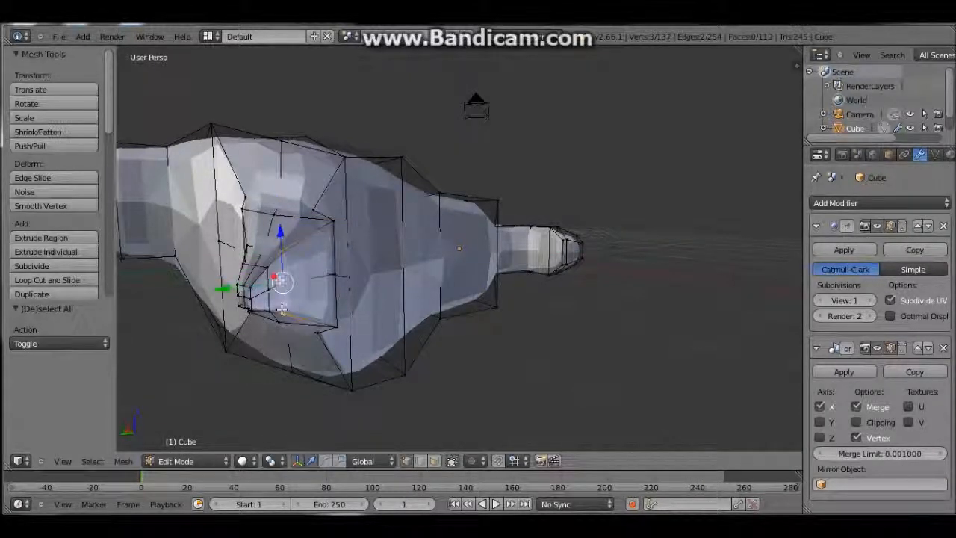
key(g)
key(y)
drag(251, 293, 254, 292)
- Shift three vertices on the front flipper's opposite edge along Y and check the model in Object Mode
middle_drag(254, 292, 311, 305)
right_click(409, 327)
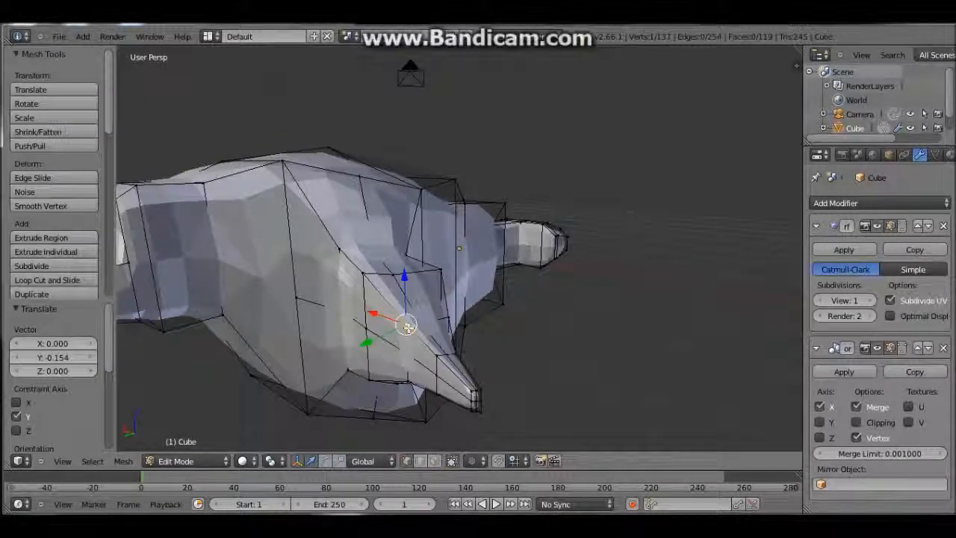
shift+right_click(401, 352)
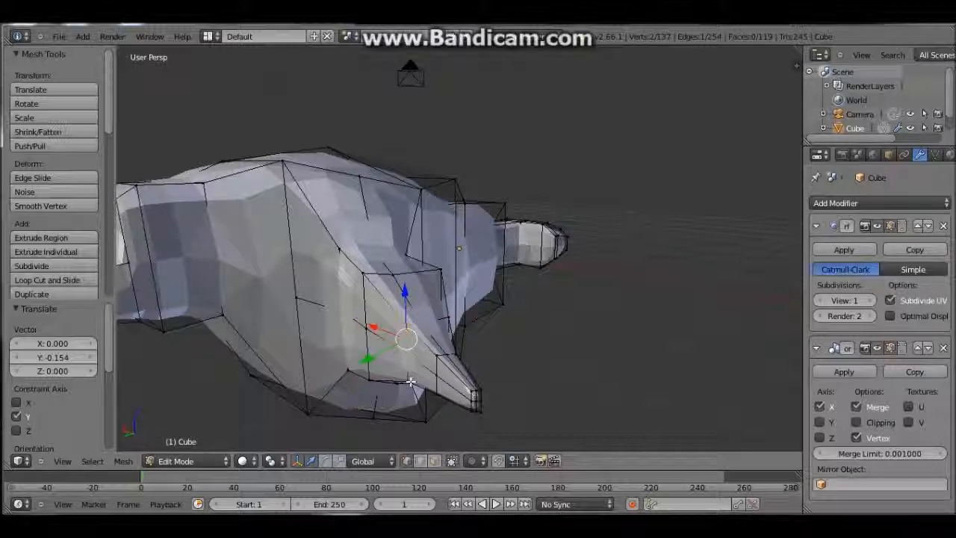
shift+right_click(411, 383)
drag(371, 375, 359, 384)
scroll(418, 359, down, 4)
middle_drag(432, 354, 533, 361)
key(Tab)
key(Tab)
scroll(587, 267, up, 5)
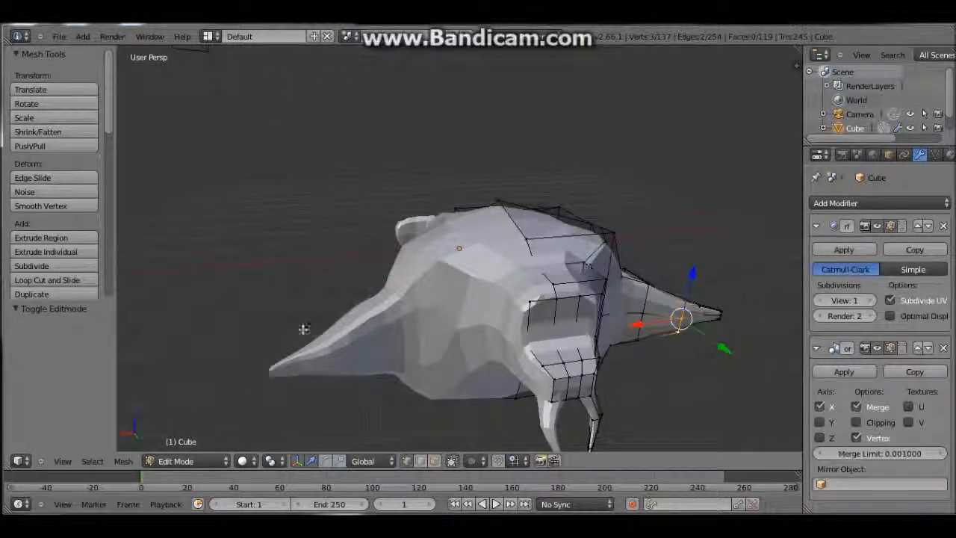
- Apply the Subsurf and Mirror modifiers in Object Mode and give the model smooth shading
key(Tab)
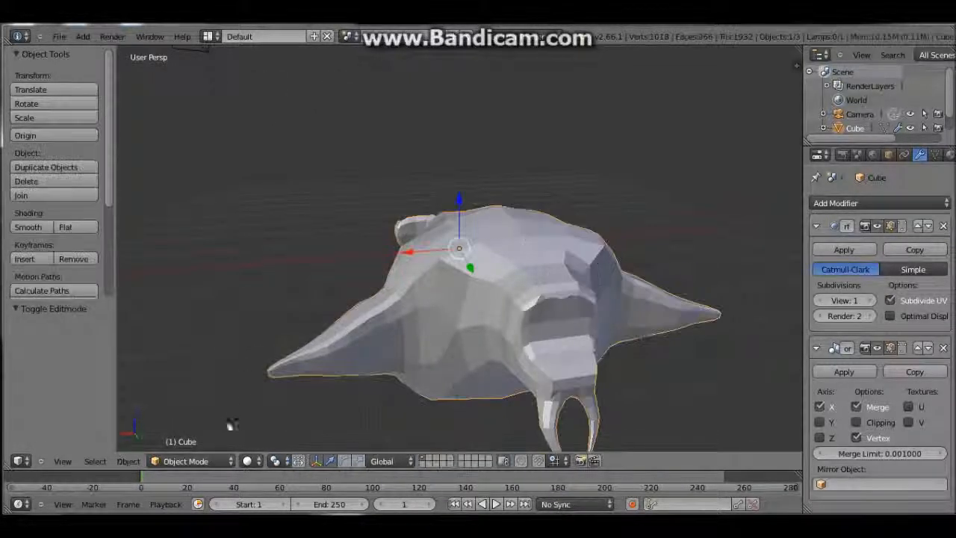
click(859, 251)
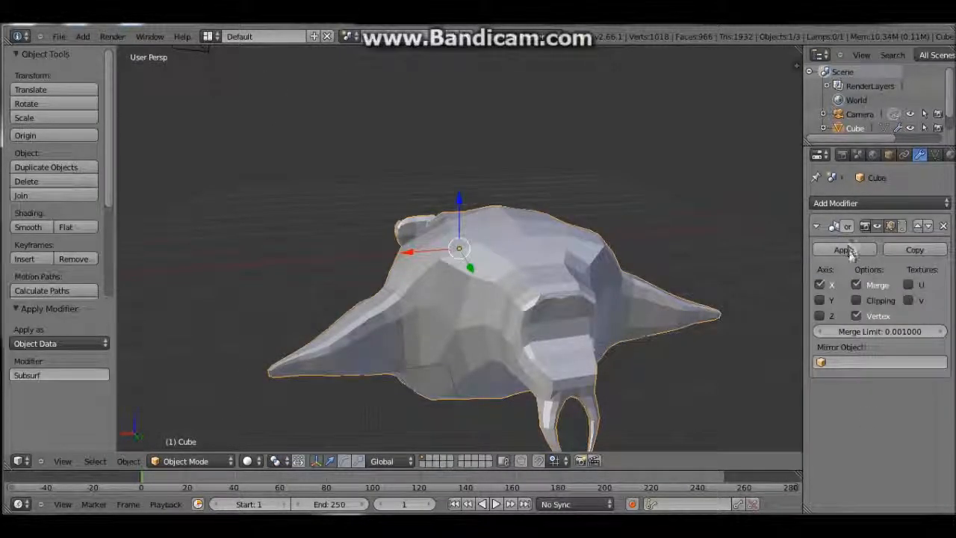
click(848, 250)
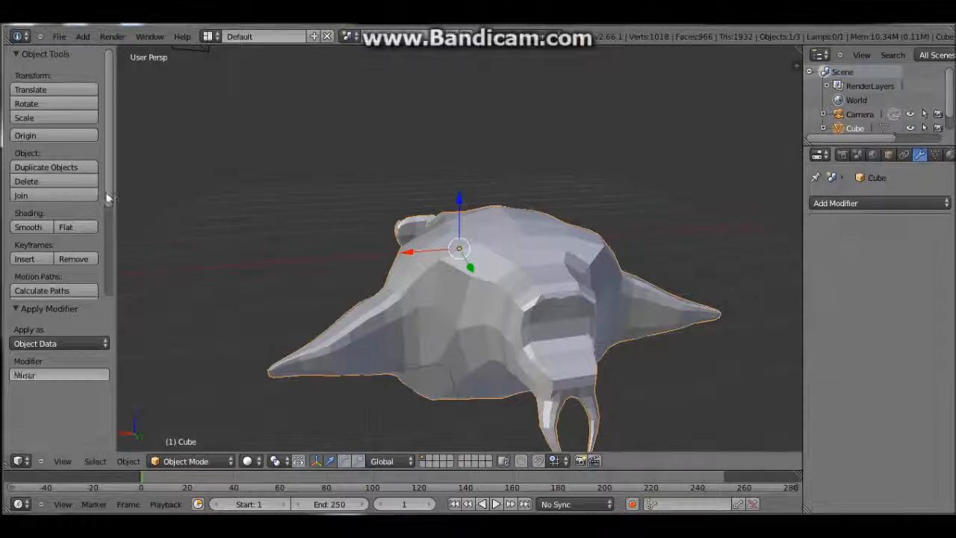
click(29, 227)
mouse_move(273, 186)
middle_down()
mouse_move(431, 143)
mouse_move(414, 137)
mouse_move(377, 159)
mouse_move(380, 277)
mouse_move(482, 254)
mouse_move(566, 192)
mouse_move(525, 260)
mouse_move(510, 211)
mouse_move(516, 284)
middle_up()
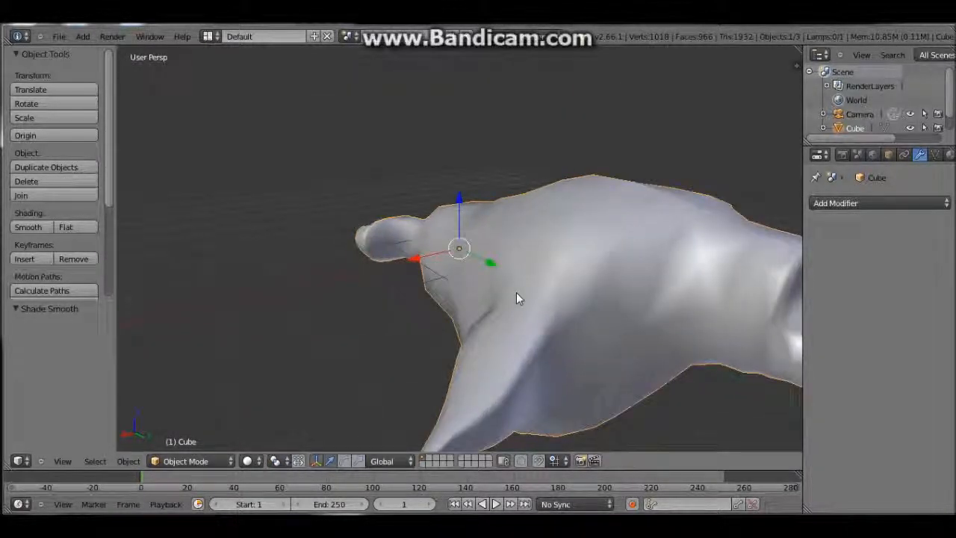